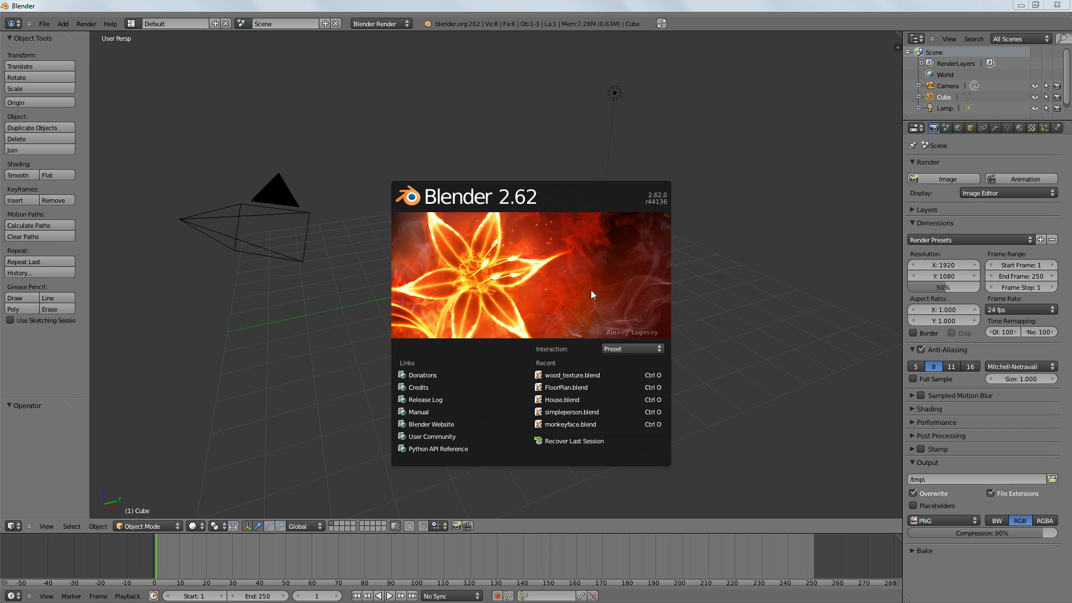
Dismiss the Blender 2.62 splash screen to reveal the default cube, camera and lamp scene
{"action": "left_click", "coordinate": [591, 288]}
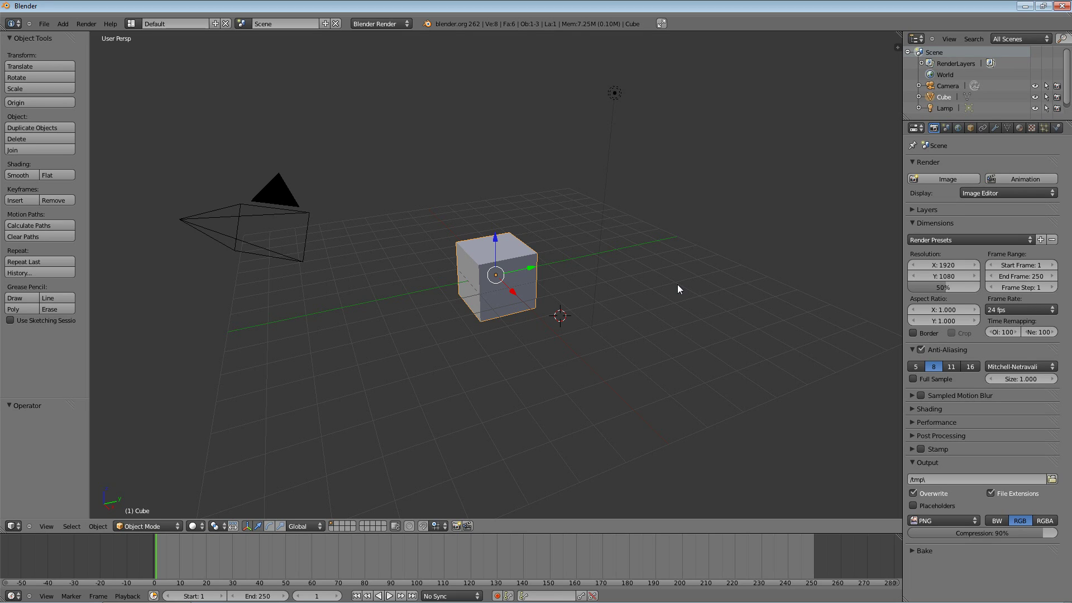
Show the cube in orthographic Right view, hide its manipulator arrows, and enter Edit Mode
{"action": "key", "text": "KP_5"}
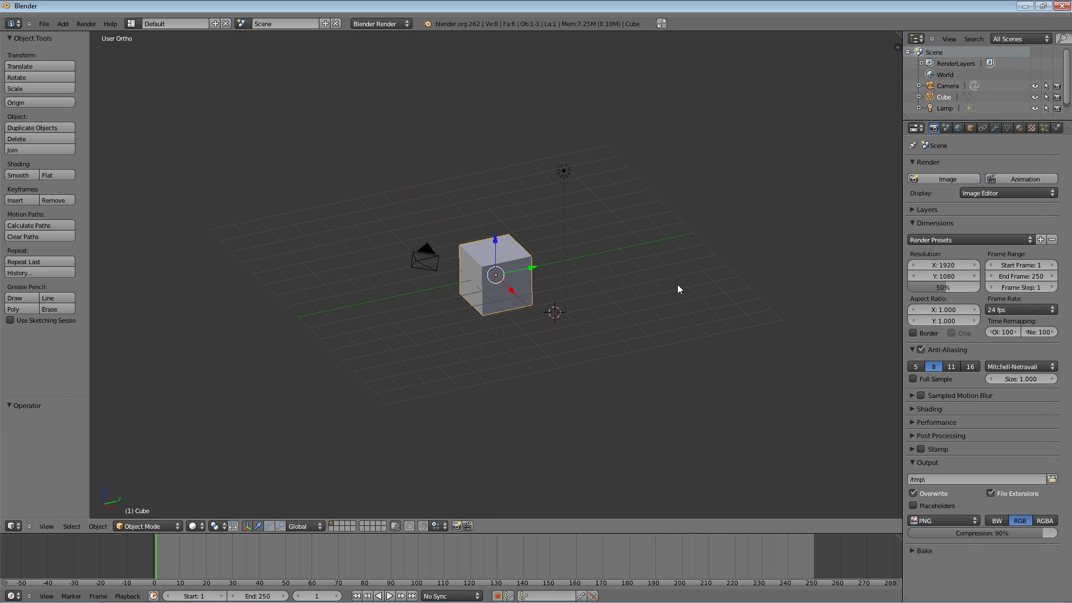
{"action": "key", "text": "KP_3"}
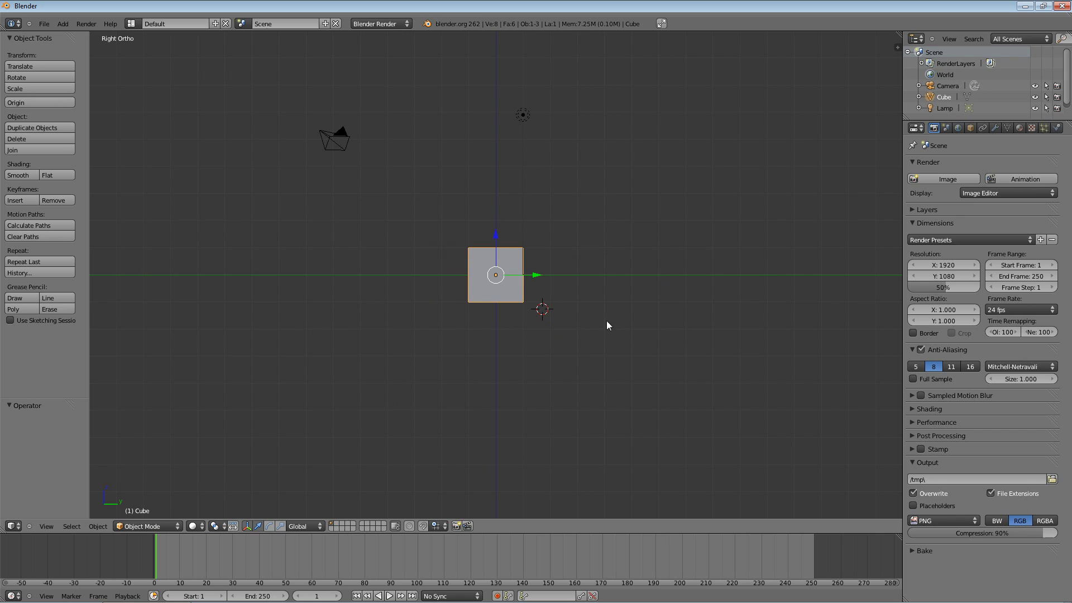
{"action": "scroll", "coordinate": [553, 343], "scroll_direction": "up", "scroll_amount": 7}
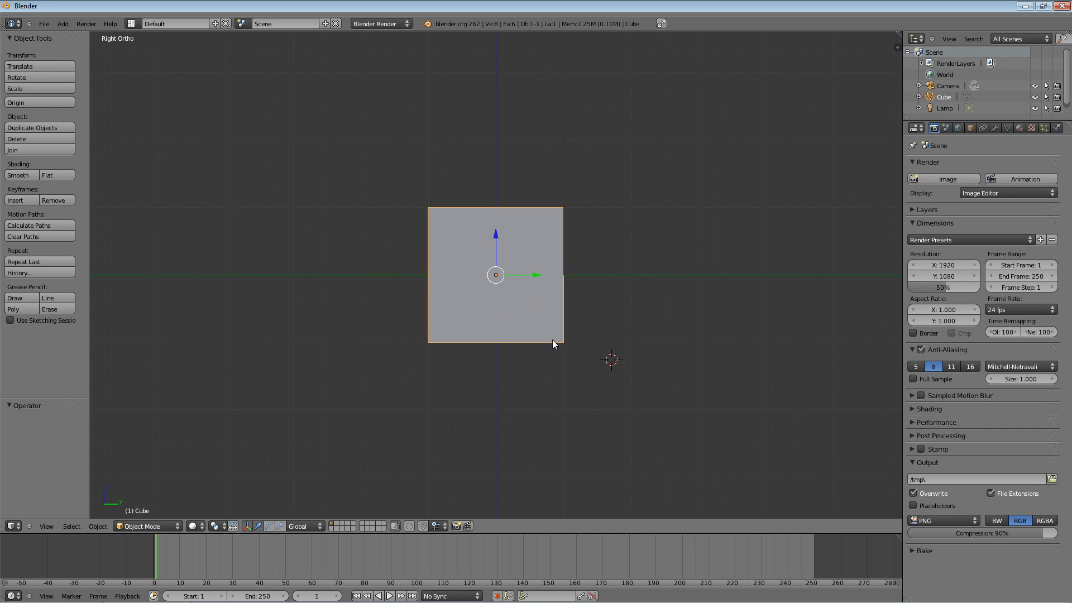
{"action": "scroll", "coordinate": [553, 344], "scroll_direction": "up", "scroll_amount": 2}
{"action": "scroll", "coordinate": [553, 344], "scroll_direction": "down", "scroll_amount": 1}
{"action": "key", "text": "ctrl+space"}
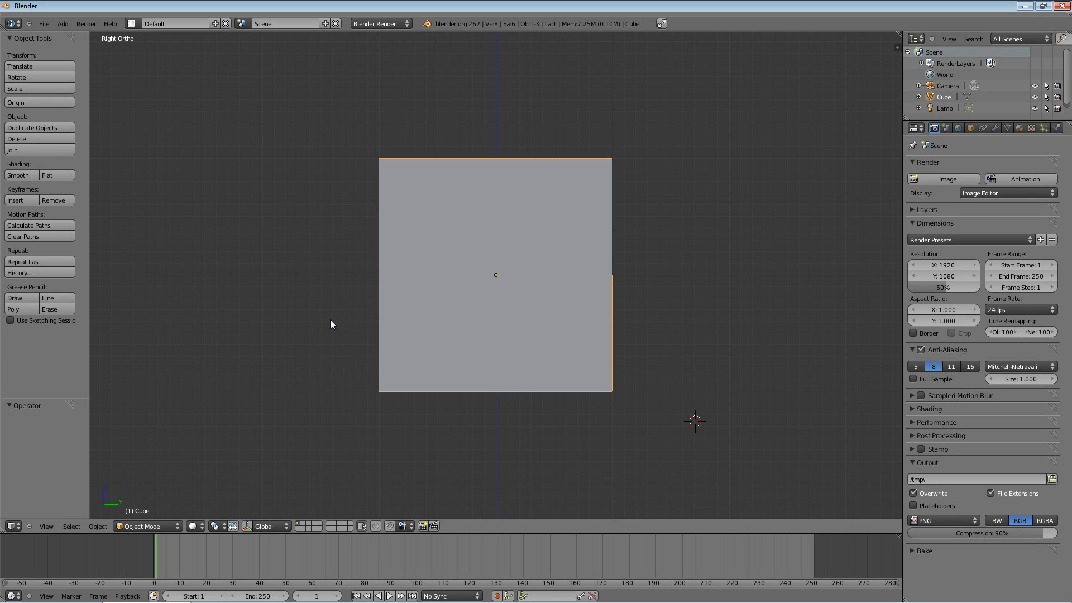
{"action": "key", "text": "Tab"}
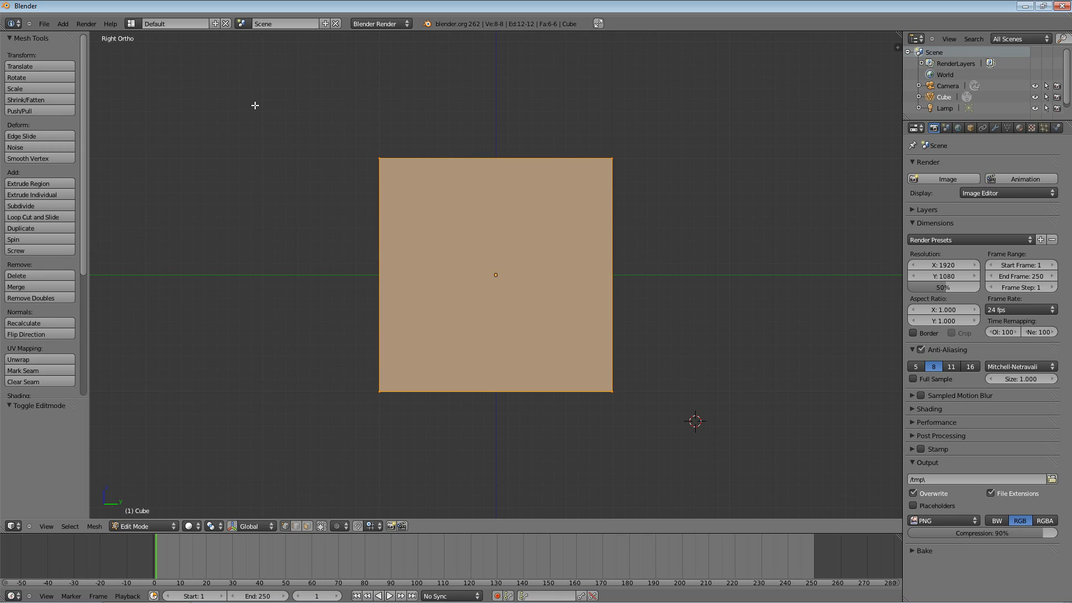
Toggle perspective and back to orthographic, then deselect all of the cube's vertices
{"action": "key", "text": "KP_5"}
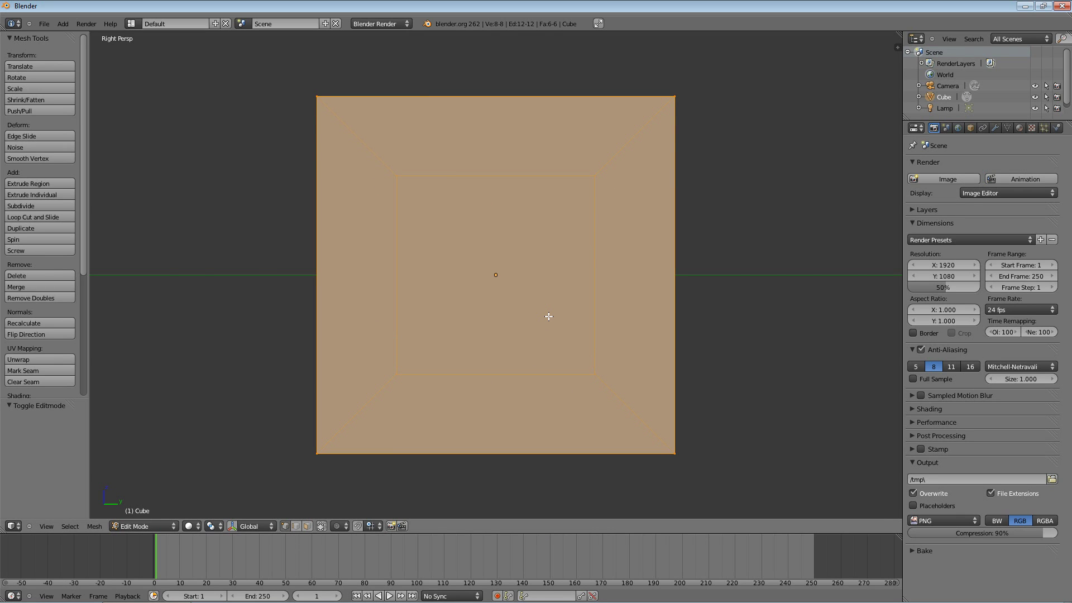
{"action": "key", "text": "KP_5"}
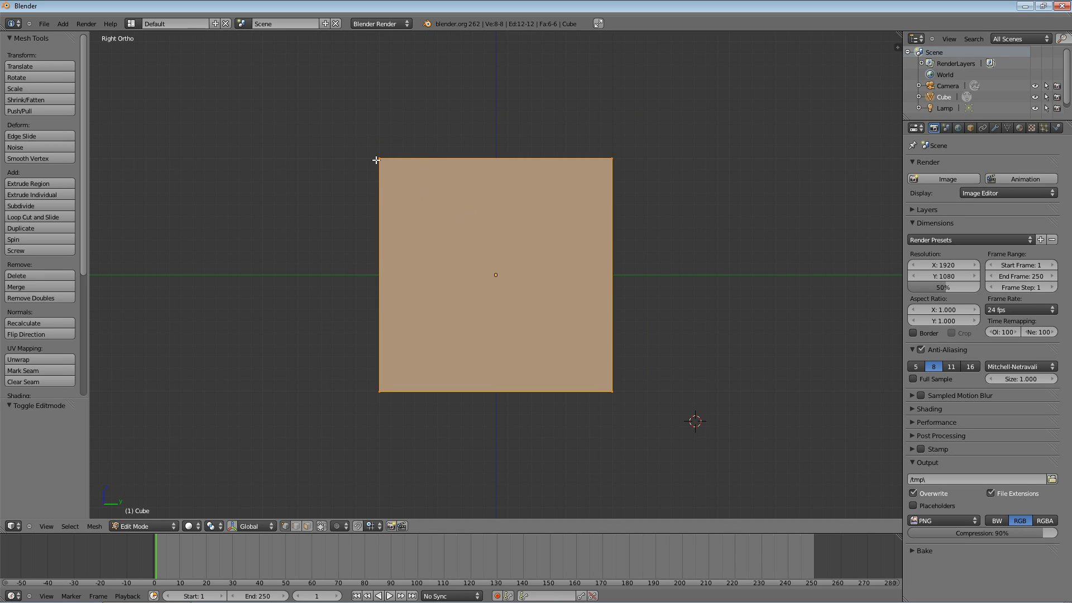
{"action": "key", "text": "a"}
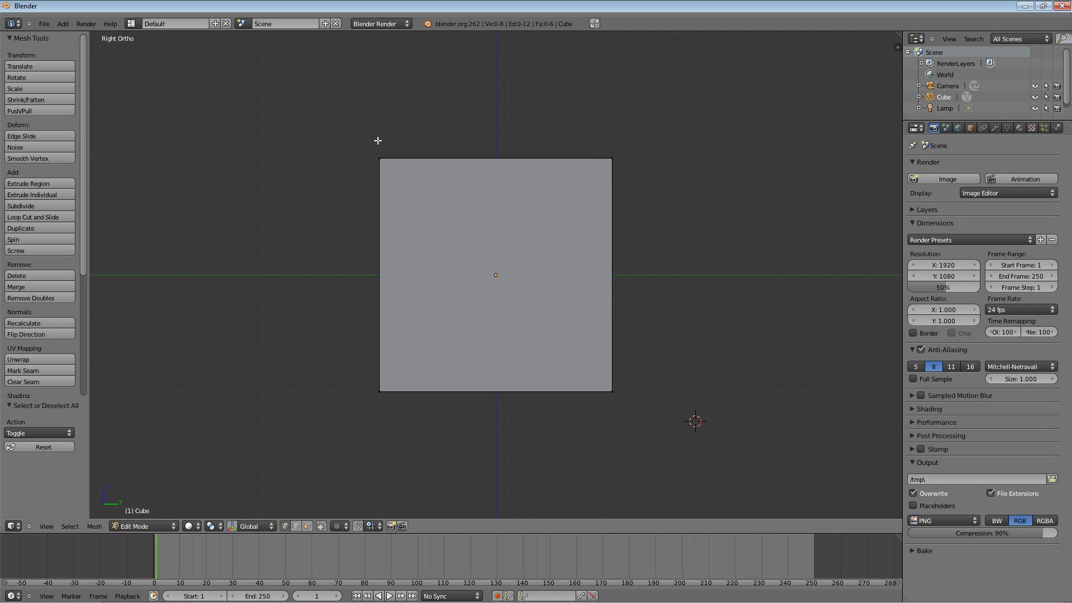
{"action": "key", "text": "b"}
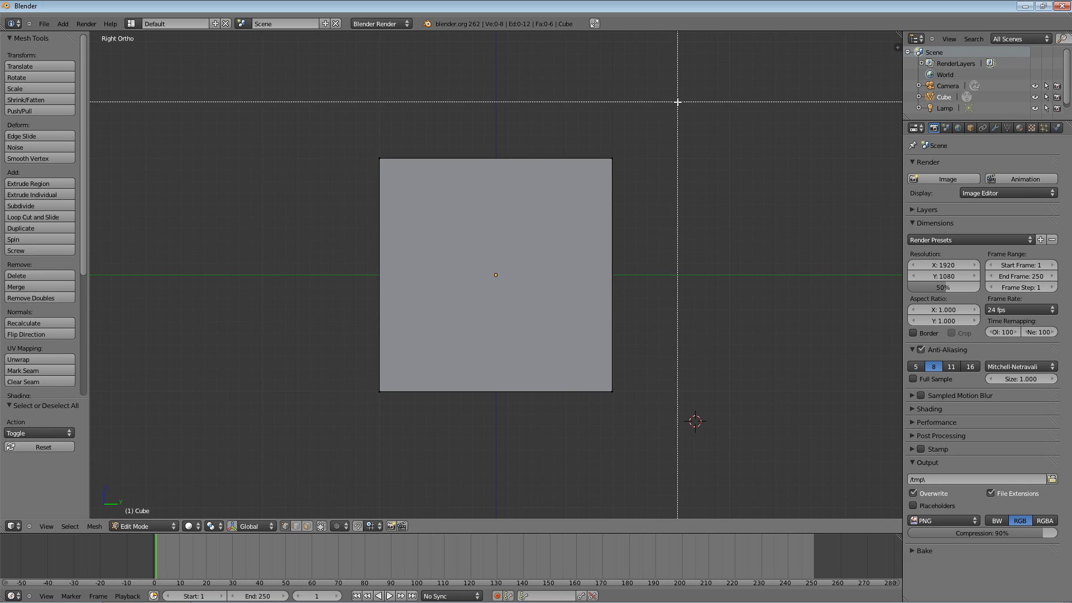
{"action": "left_click_drag", "start_coordinate": [672, 110], "coordinate": [292, 213]}
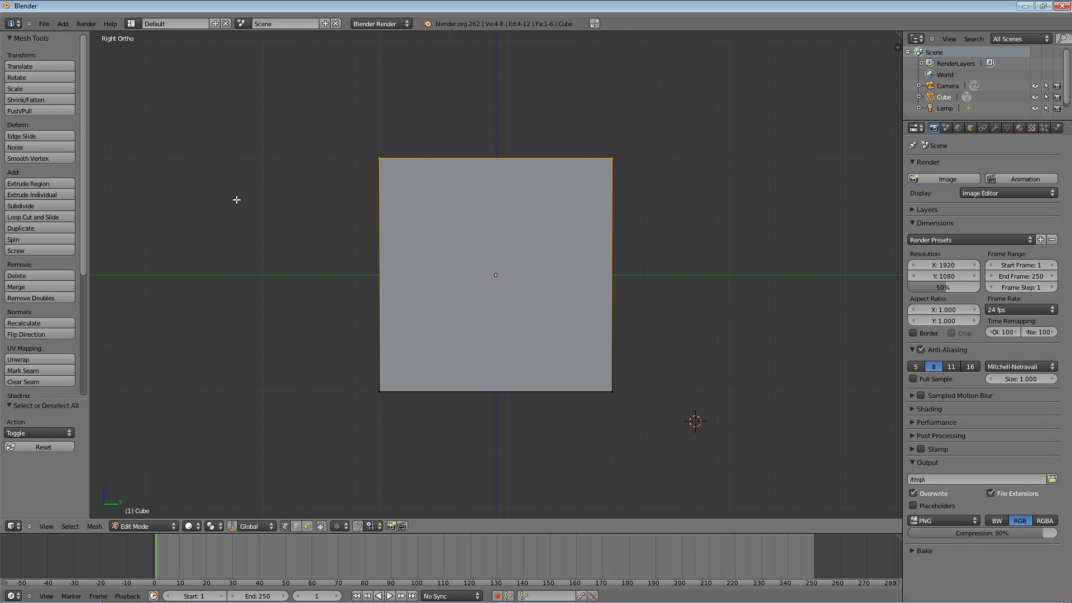
{"action": "middle_click_drag", "start_coordinate": [476, 119], "coordinate": [476, 169]}
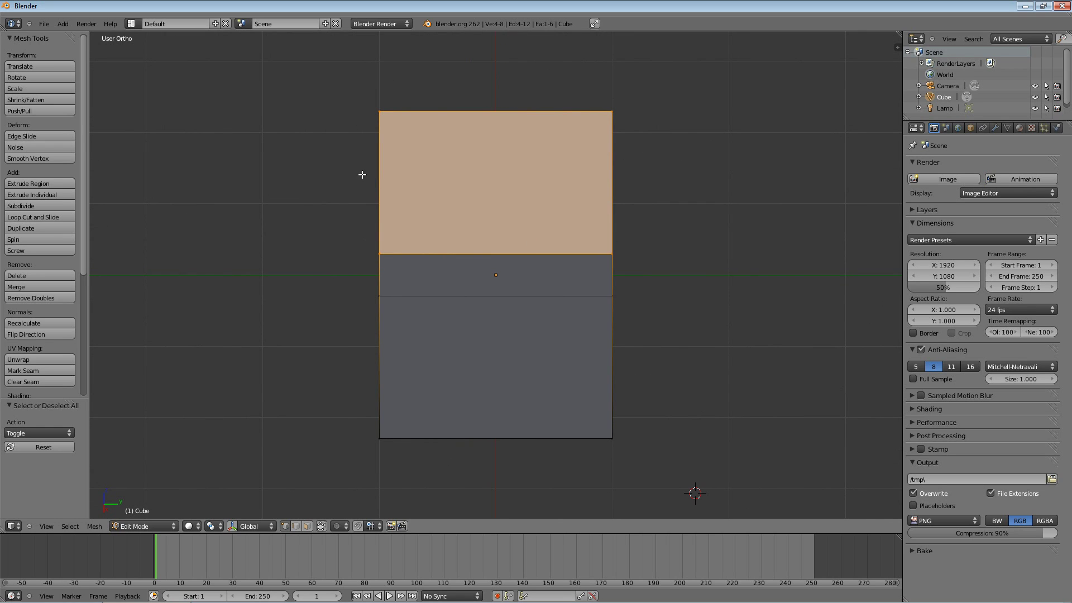
{"action": "key", "text": "KP_3"}
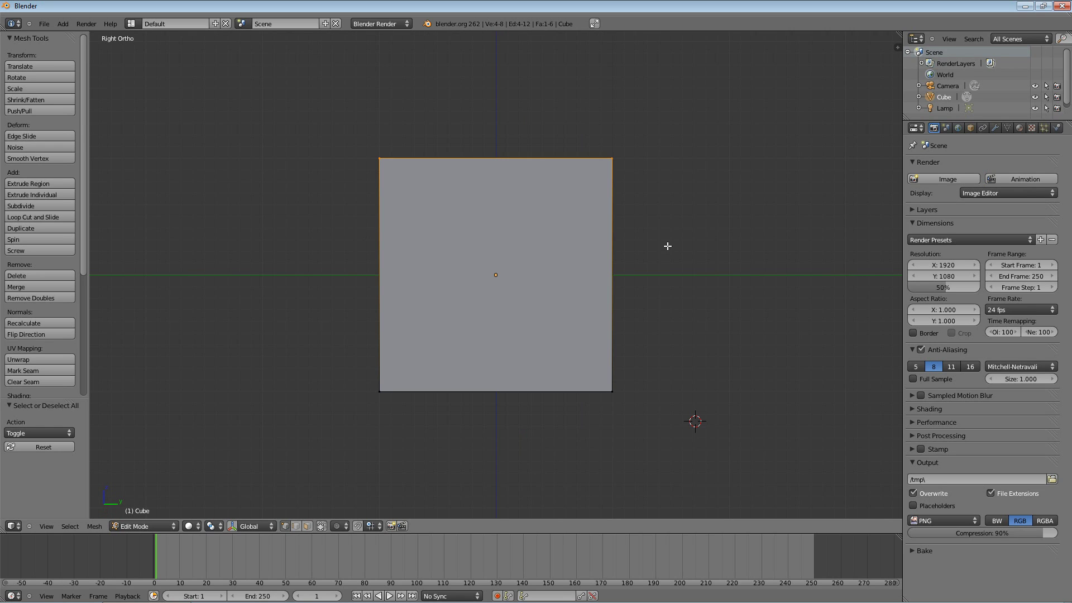
{"action": "key", "text": "a"}
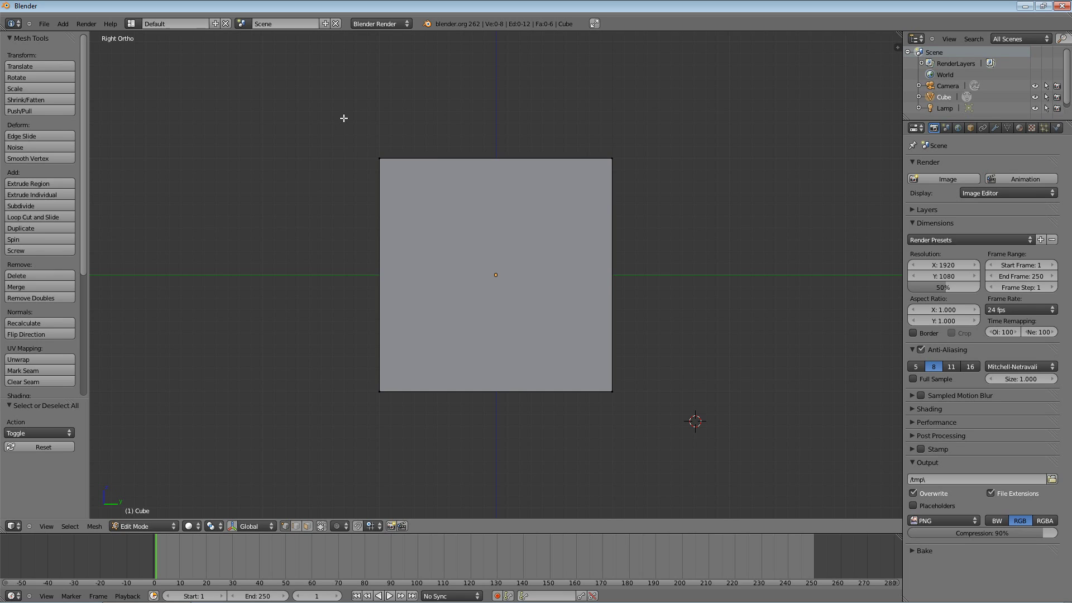
{"action": "key", "text": "c"}
{"action": "left_click", "coordinate": [598, 164]}
{"action": "left_click", "coordinate": [377, 162]}
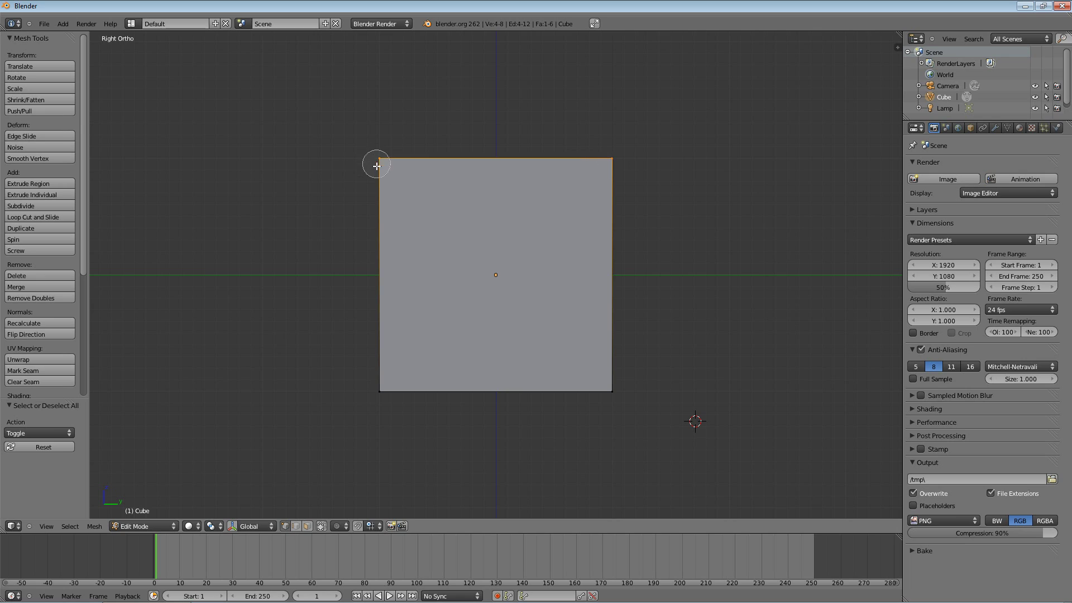
{"action": "middle_click", "coordinate": [611, 159]}
{"action": "middle_click", "coordinate": [378, 160]}
{"action": "mouse_move", "coordinate": [393, 170]}
{"action": "left_mouse_down"}
{"action": "mouse_move", "coordinate": [378, 160]}
{"action": "mouse_move", "coordinate": [608, 160]}
{"action": "left_mouse_up"}
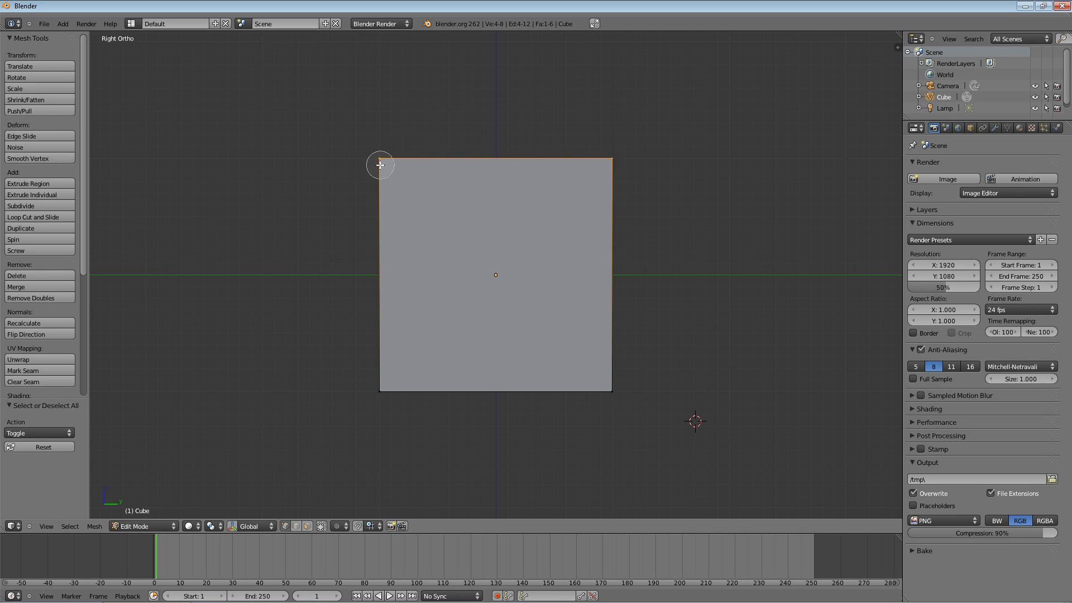
{"action": "scroll", "coordinate": [385, 166], "scroll_direction": "down", "scroll_amount": 12}
{"action": "scroll", "coordinate": [445, 160], "scroll_direction": "down", "scroll_amount": 10}
{"action": "middle_click", "coordinate": [485, 159]}
{"action": "left_click", "coordinate": [485, 159]}
{"action": "scroll", "coordinate": [485, 161], "scroll_direction": "up", "scroll_amount": 18}
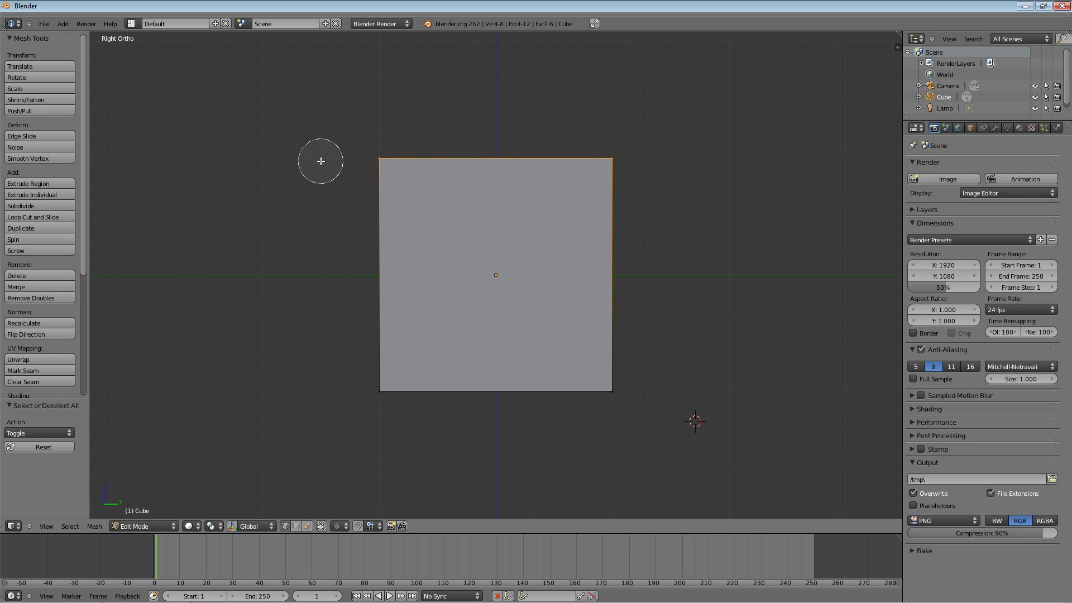
{"action": "key", "text": "Escape"}
{"action": "key", "text": "c"}
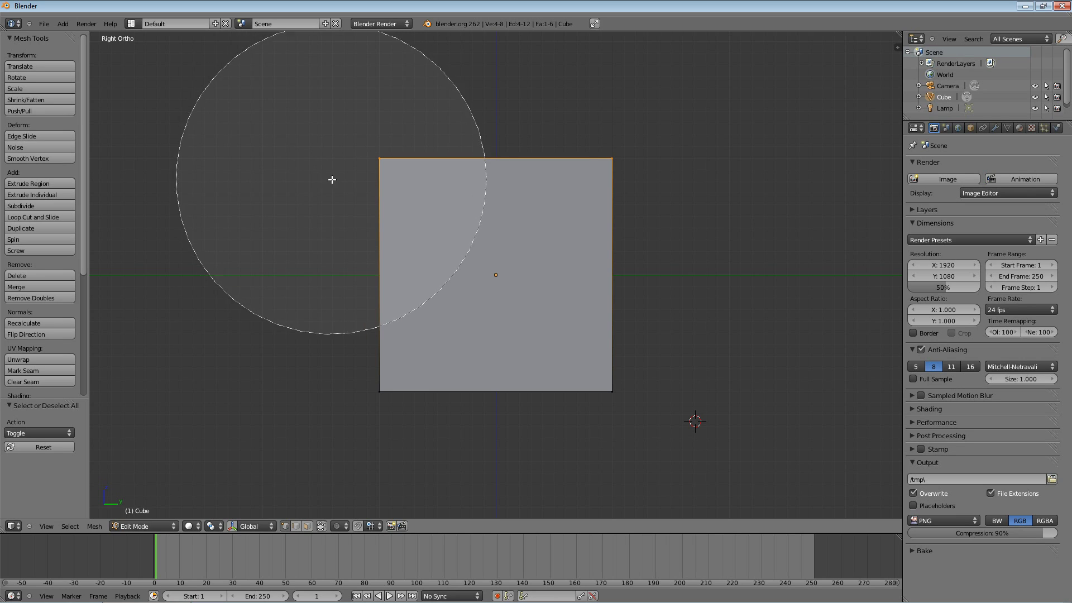
{"action": "key", "text": "Escape"}
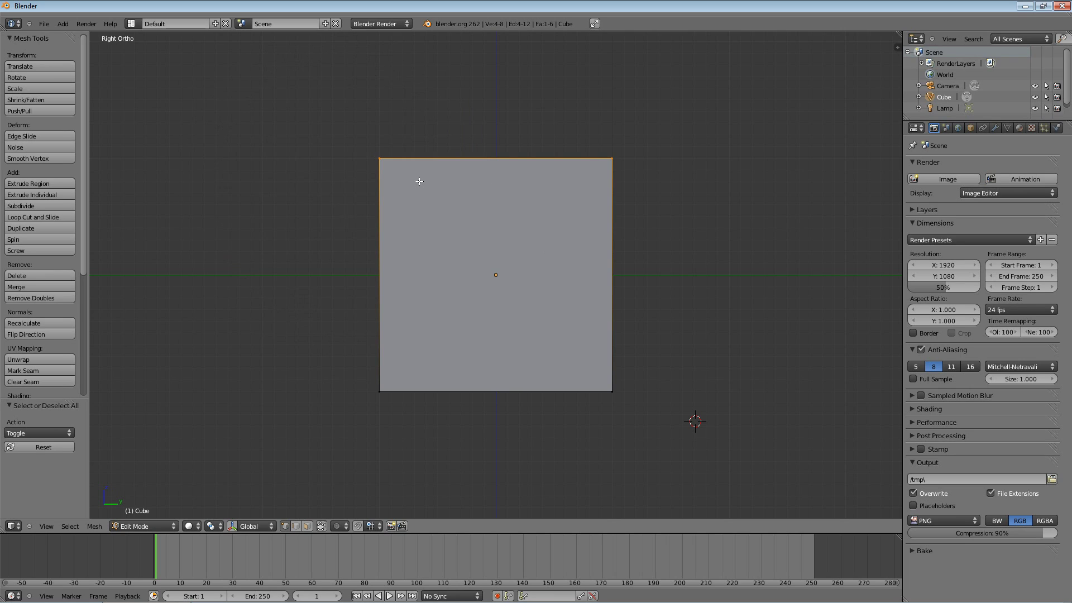
{"action": "key", "text": "a"}
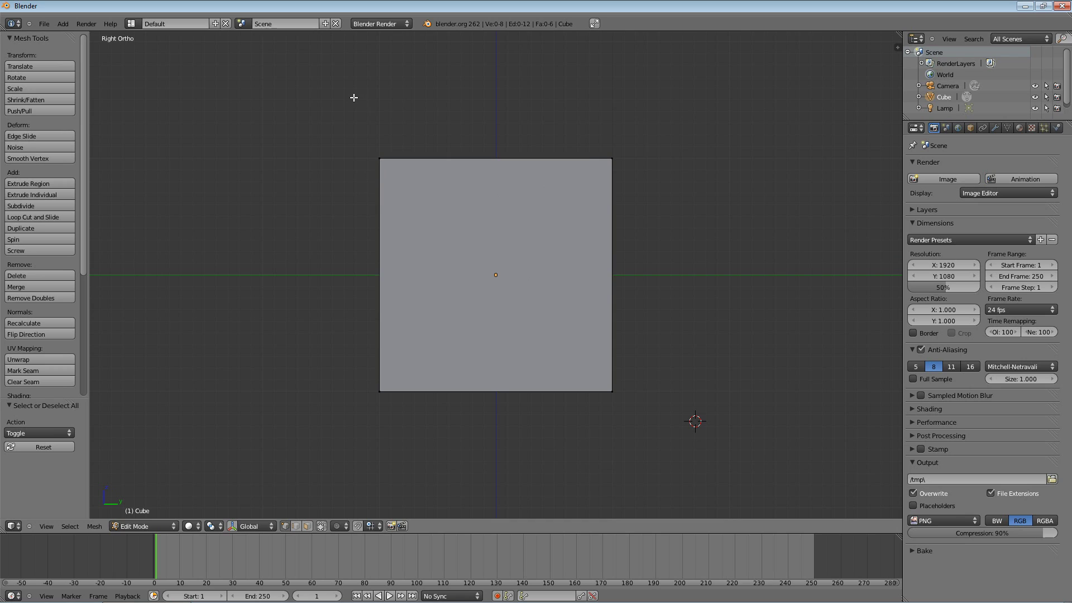
Place the 3D cursor above the cube's upper left and select the four top vertices
{"action": "mouse_move", "coordinate": [340, 100]}
{"action": "left_mouse_down", "text": "ctrl"}
{"action": "mouse_move", "coordinate": [321, 118]}
{"action": "mouse_move", "coordinate": [320, 185]}
{"action": "mouse_move", "coordinate": [377, 246]}
{"action": "mouse_move", "coordinate": [504, 268]}
{"action": "mouse_move", "coordinate": [650, 245]}
{"action": "mouse_move", "coordinate": [668, 151]}
{"action": "mouse_move", "coordinate": [528, 68]}
{"action": "mouse_move", "coordinate": [445, 55]}
{"action": "mouse_move", "coordinate": [351, 59]}
{"action": "mouse_move", "coordinate": [335, 104]}
{"action": "left_mouse_up", "text": "ctrl"}
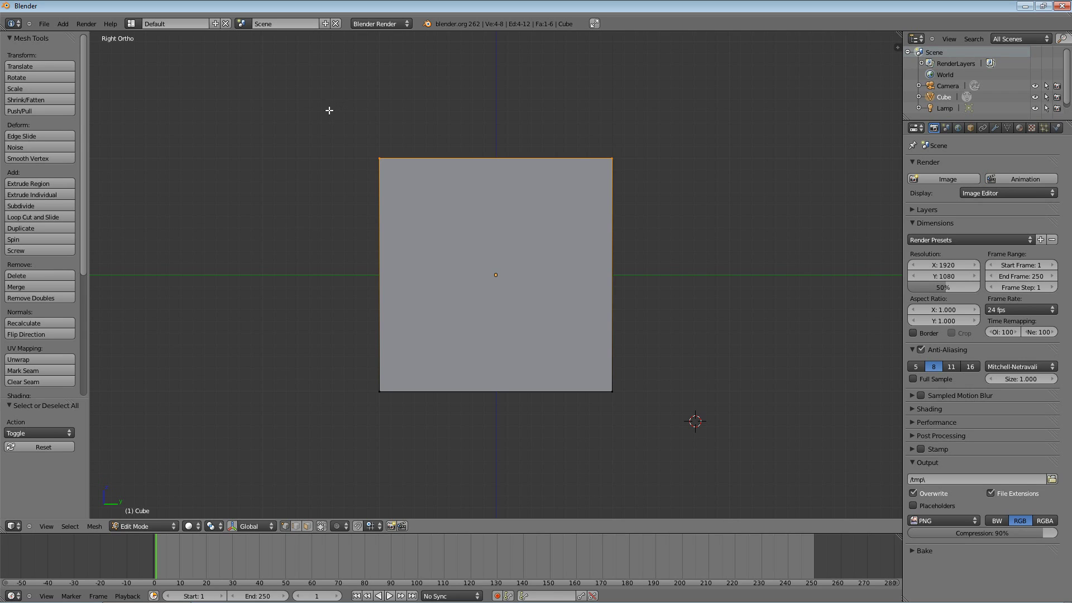
{"action": "mouse_move", "coordinate": [359, 100]}
{"action": "left_mouse_down", "text": "ctrl"}
{"action": "mouse_move", "coordinate": [318, 157]}
{"action": "mouse_move", "coordinate": [404, 252]}
{"action": "mouse_move", "coordinate": [615, 253]}
{"action": "mouse_move", "coordinate": [661, 122]}
{"action": "mouse_move", "coordinate": [526, 83]}
{"action": "mouse_move", "coordinate": [356, 96]}
{"action": "mouse_move", "coordinate": [502, 283]}
{"action": "mouse_move", "coordinate": [552, 118]}
{"action": "mouse_move", "coordinate": [310, 141]}
{"action": "left_mouse_up", "text": "ctrl"}
{"action": "left_click", "coordinate": [371, 114]}
{"action": "mouse_move", "coordinate": [348, 109]}
{"action": "left_mouse_down", "text": "ctrl"}
{"action": "mouse_move", "coordinate": [420, 285]}
{"action": "mouse_move", "coordinate": [764, 188]}
{"action": "mouse_move", "coordinate": [412, 76]}
{"action": "mouse_move", "coordinate": [471, 178]}
{"action": "mouse_move", "coordinate": [695, 230]}
{"action": "left_mouse_up", "text": "ctrl"}
{"action": "key", "text": "b"}
Deselect everything and box-select the cube's top face
{"action": "key", "text": "a"}
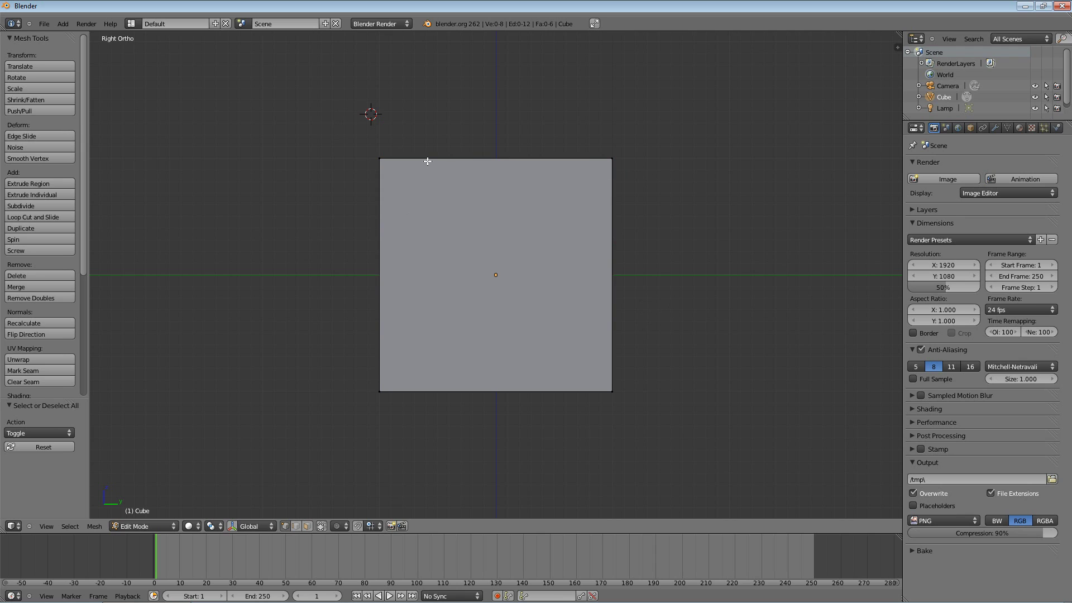
{"action": "key", "text": "b"}
{"action": "left_click_drag", "start_coordinate": [352, 142], "coordinate": [653, 195]}
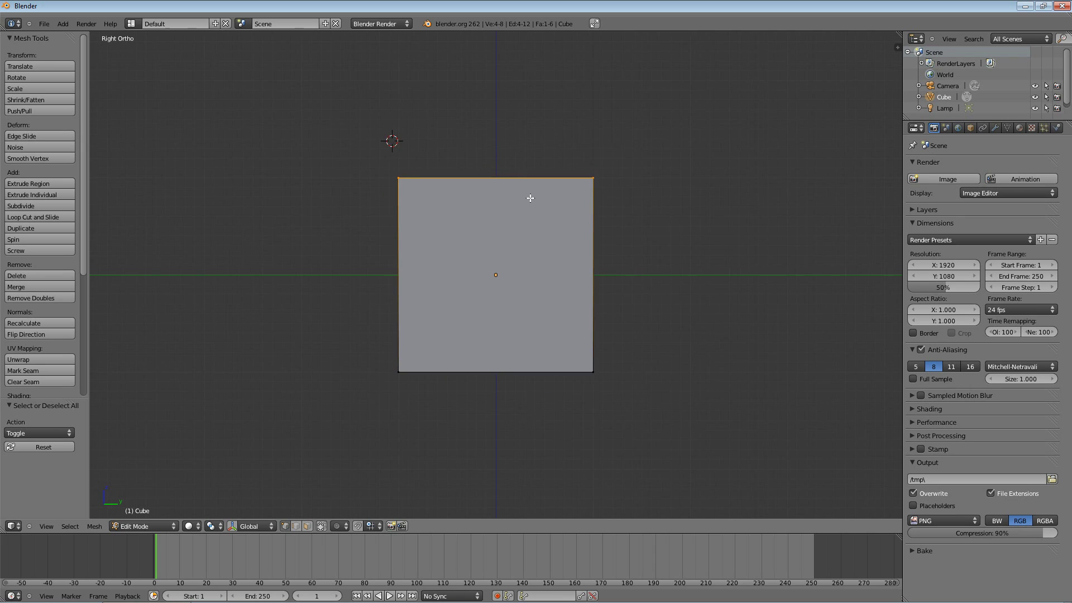
{"action": "scroll", "coordinate": [530, 198], "scroll_direction": "down", "scroll_amount": 3}
{"action": "scroll", "coordinate": [589, 229], "scroll_direction": "down", "scroll_amount": 1}
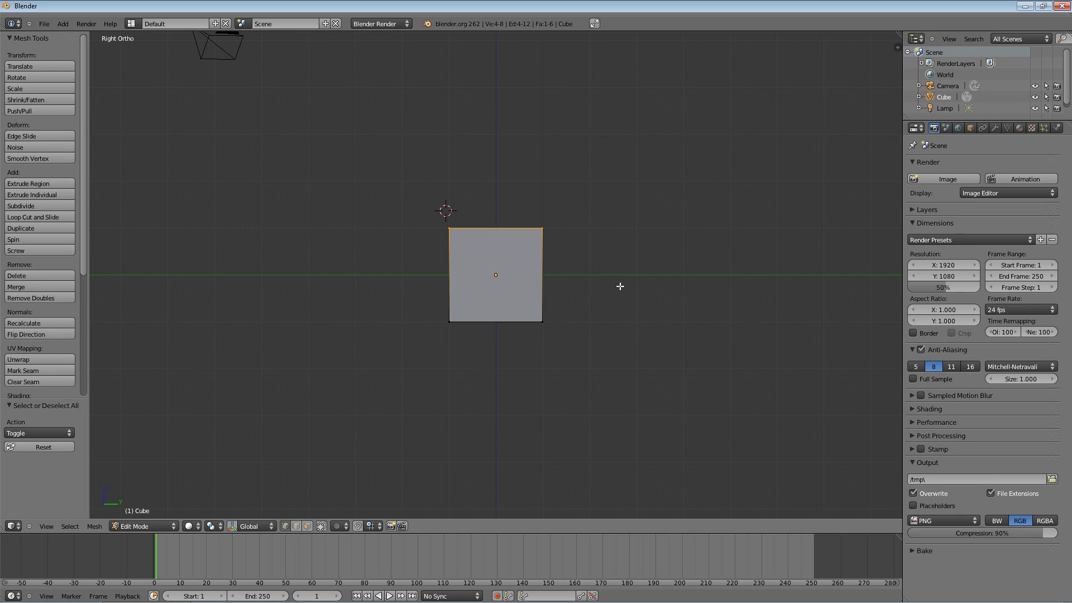
Extrude the top face 2 units upward
{"action": "key", "text": "e"}
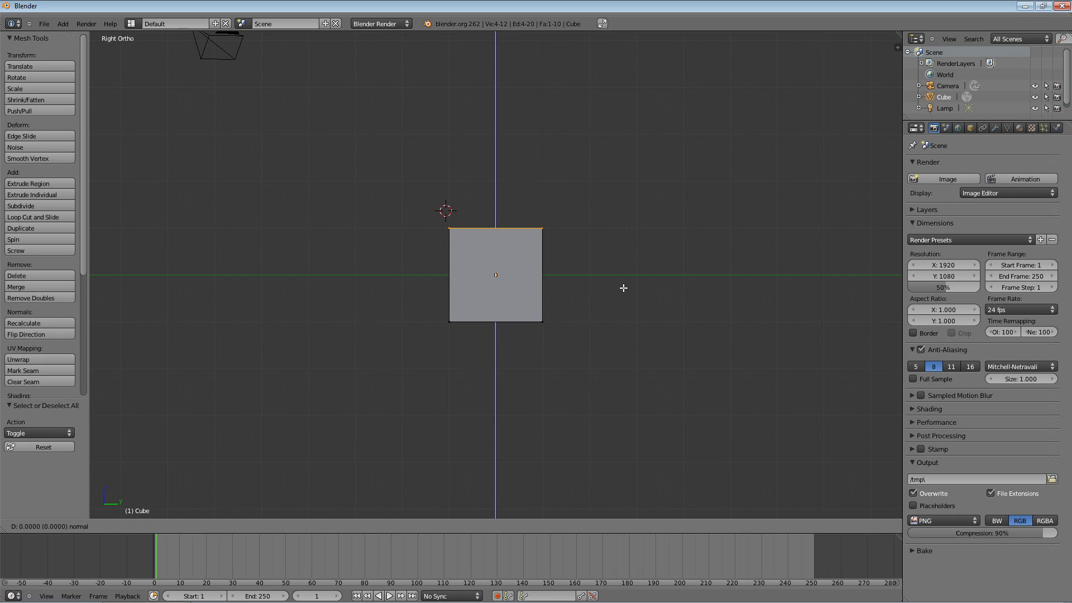
{"action": "key", "text": "z"}
{"action": "key", "text": "z"}
{"action": "type", "text": "1"}
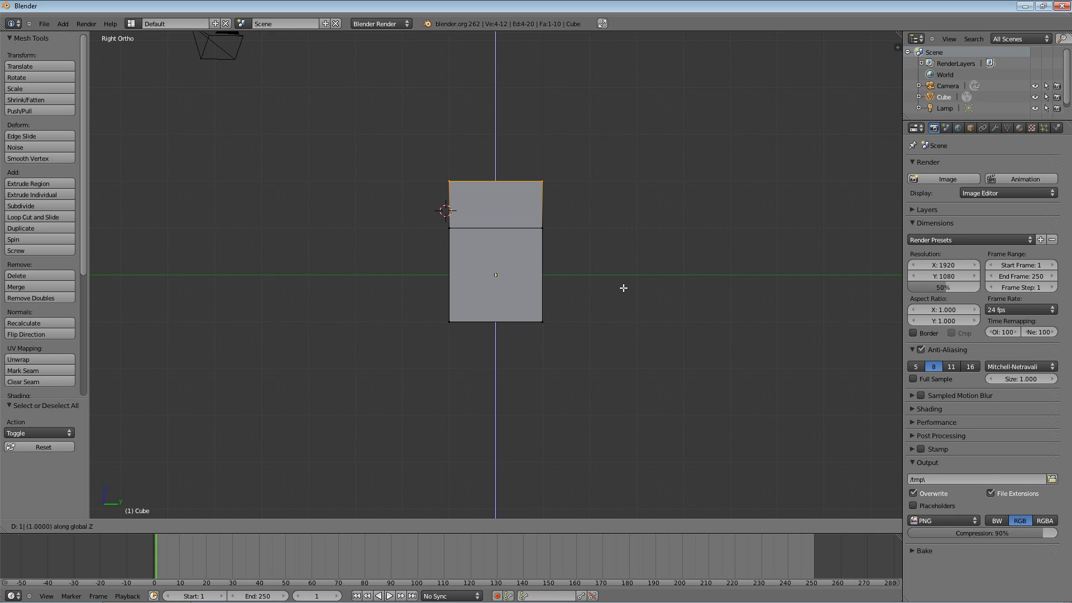
{"action": "type", "text": "2"}
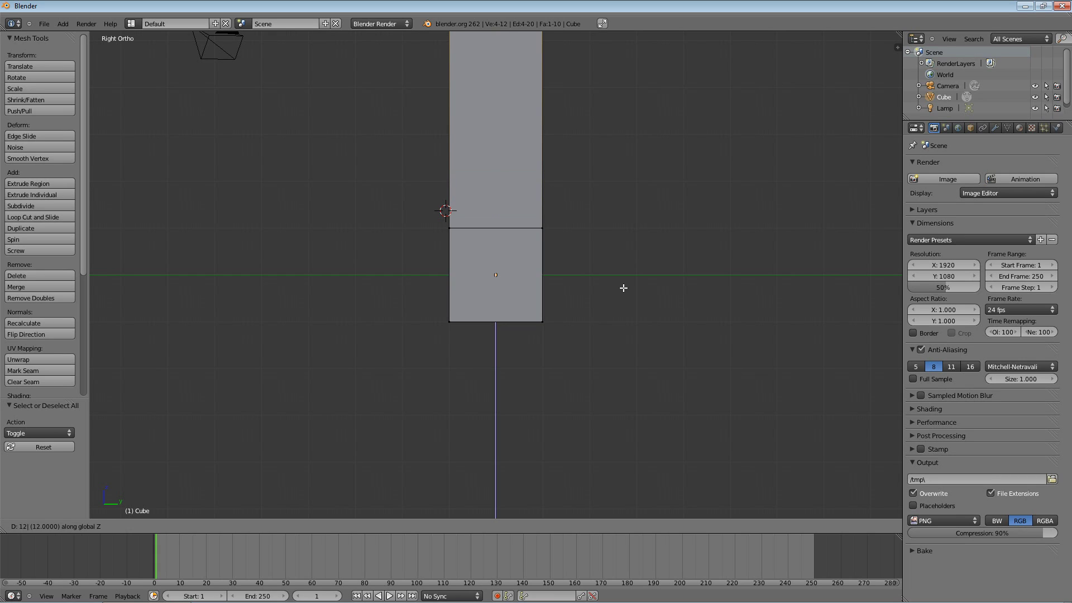
{"action": "key", "text": "BackSpace"}
{"action": "key", "text": "BackSpace"}
{"action": "type", "text": "2"}
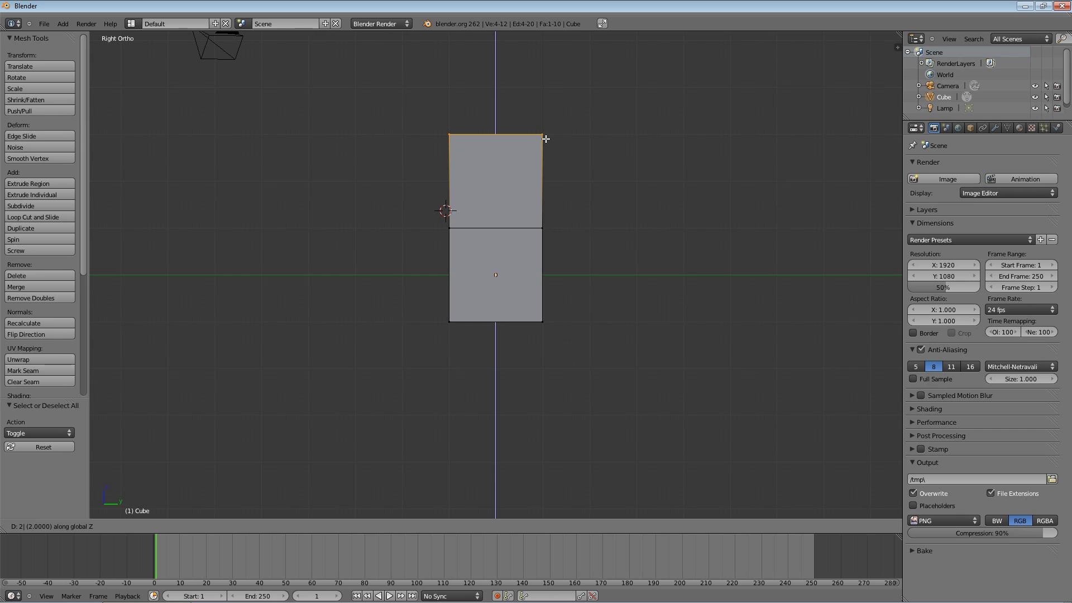
{"action": "key", "text": "Return"}
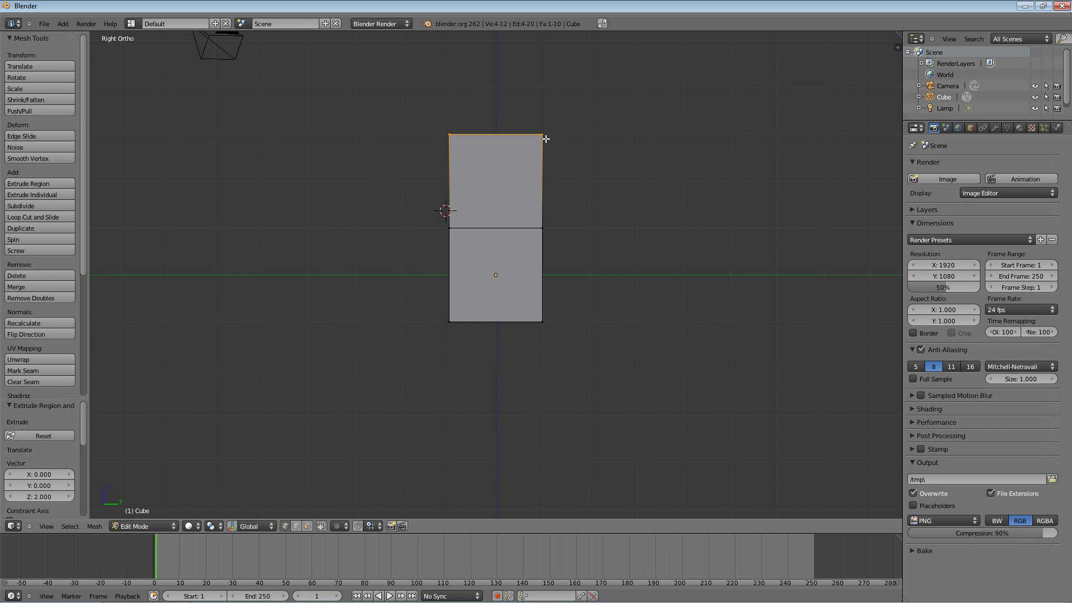
Keep extruding the top face up by 2 units to stack more cells into a column
{"action": "key", "text": "e"}
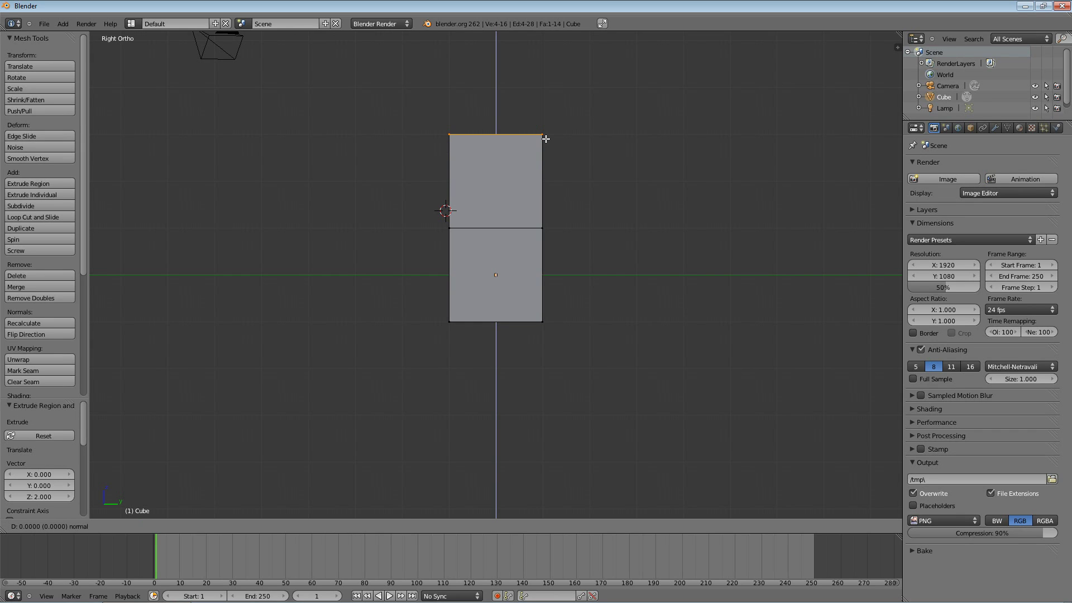
{"action": "type", "text": "2"}
{"action": "key", "text": "Return"}
{"action": "scroll", "coordinate": [597, 200], "scroll_direction": "down", "scroll_amount": 2}
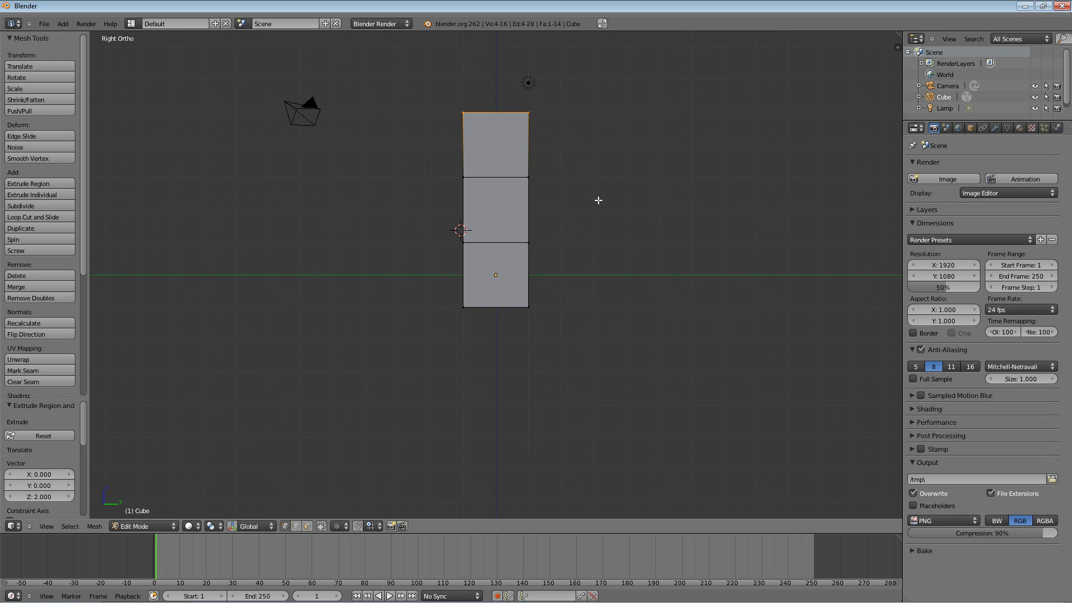
{"action": "scroll", "coordinate": [598, 200], "scroll_direction": "down", "scroll_amount": 1}
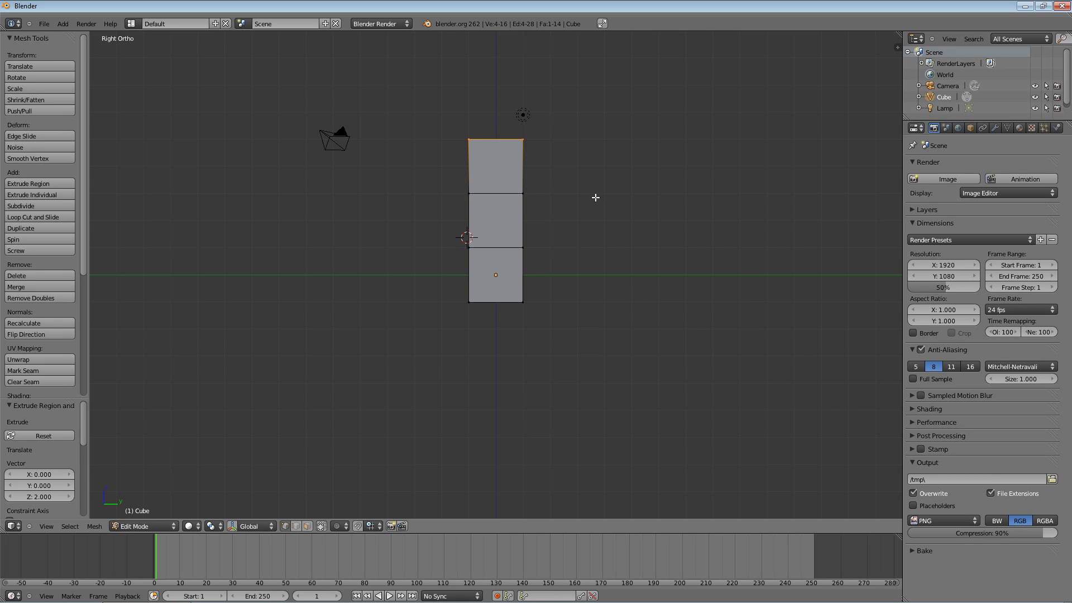
{"action": "type", "text": "e"}
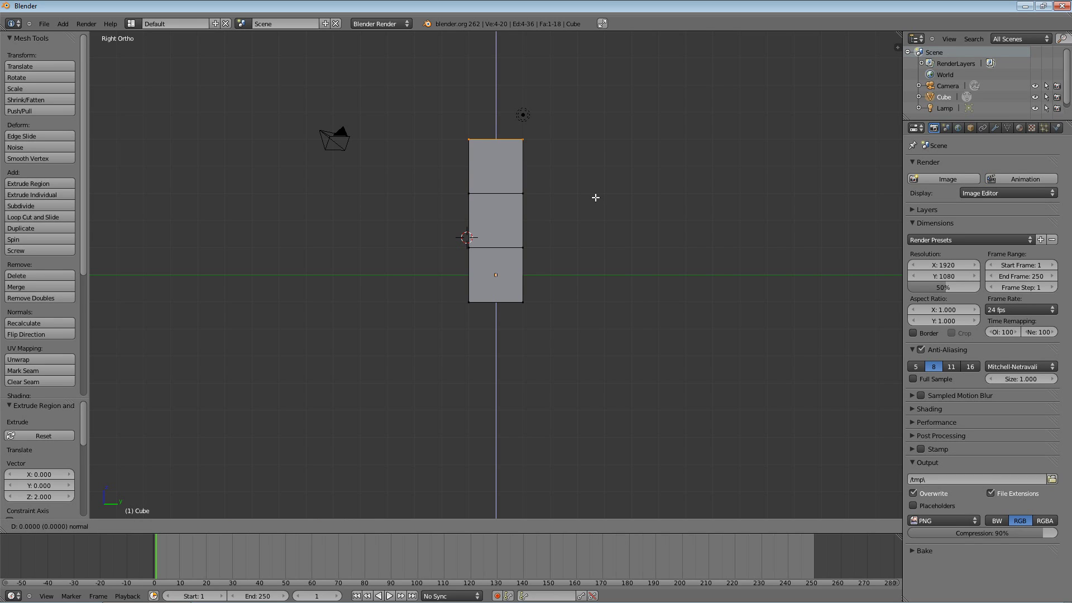
{"action": "type", "text": "2"}
{"action": "key", "text": "Return"}
{"action": "type", "text": "e2"}
{"action": "key", "text": "Return"}
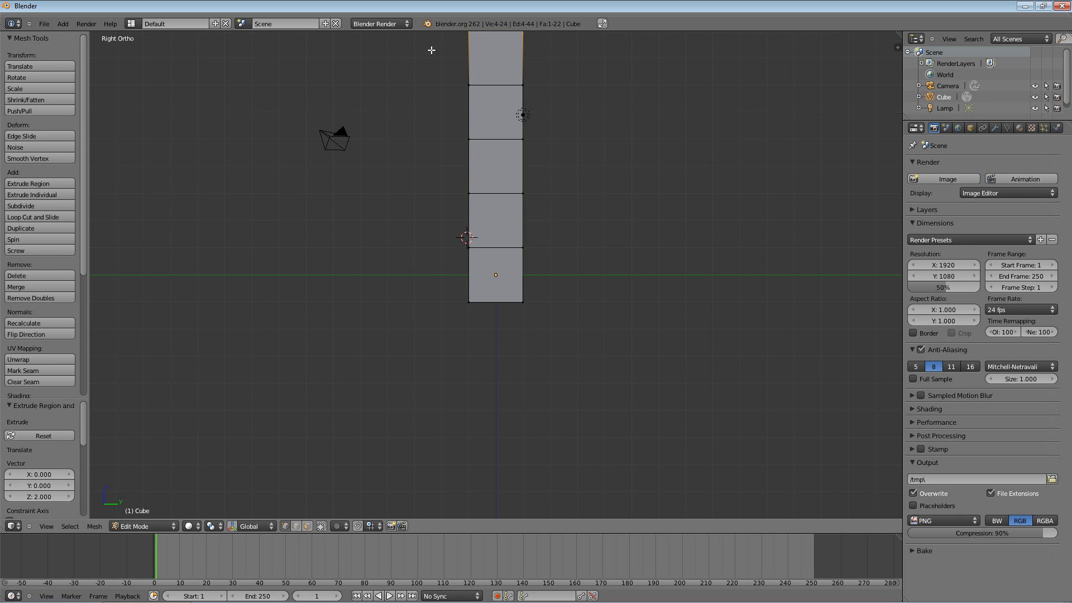
{"action": "scroll", "coordinate": [571, 210], "scroll_direction": "down", "scroll_amount": 2}
{"action": "scroll", "coordinate": [571, 210], "scroll_direction": "up", "scroll_amount": 1}
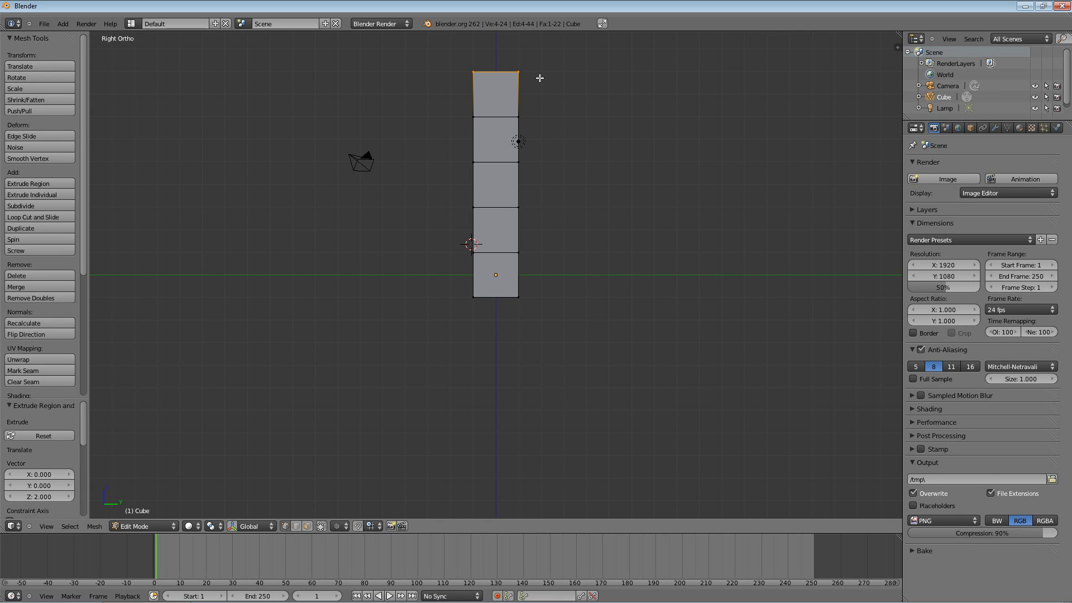
Deselect all and box-select the right edge of the column's top cell
{"action": "key", "text": "a"}
{"action": "key", "text": "b"}
{"action": "left_click_drag", "start_coordinate": [508, 62], "coordinate": [535, 130]}
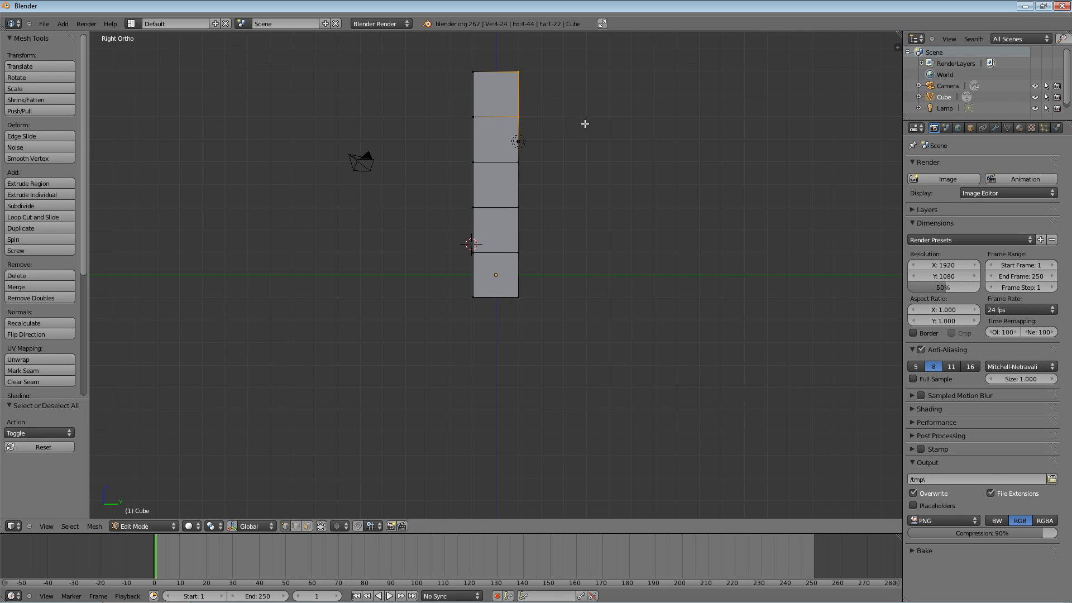
Extrude the selected edge sideways twice by 2 units into a two-cell bar
{"action": "key", "text": "ctrl+r"}
{"action": "left_click", "coordinate": [653, 99]}
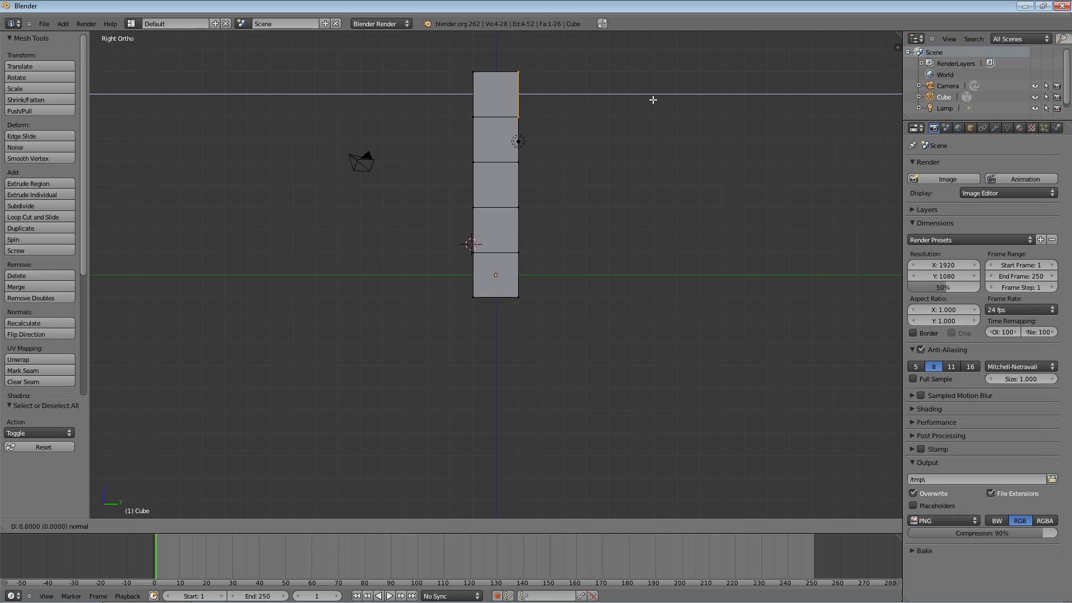
{"action": "key", "text": "2"}
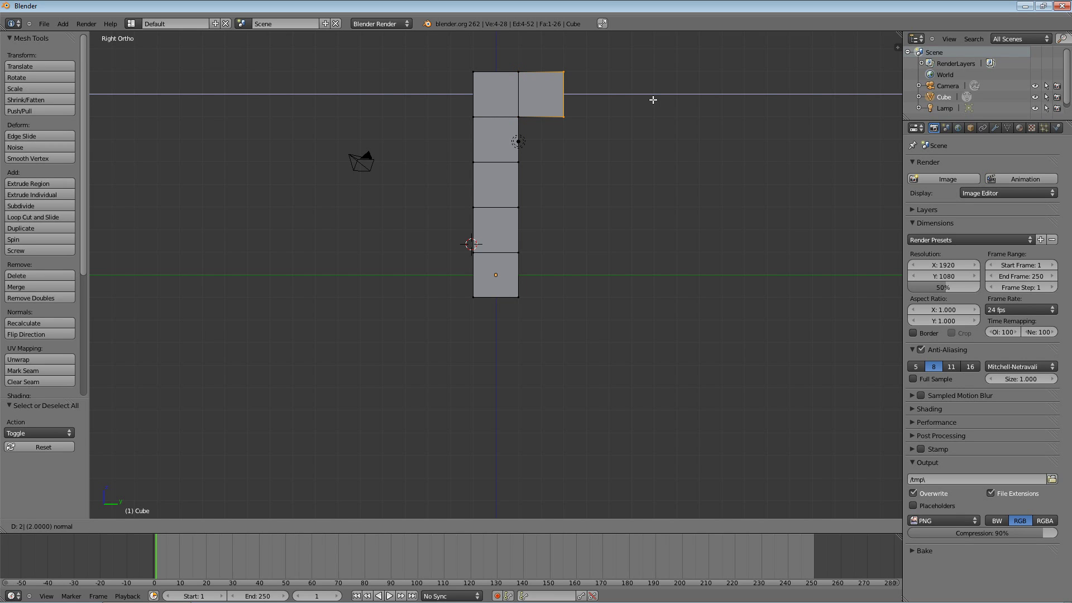
{"action": "key", "text": "Return"}
{"action": "key", "text": "e"}
{"action": "key", "text": "2"}
{"action": "key", "text": "Return"}
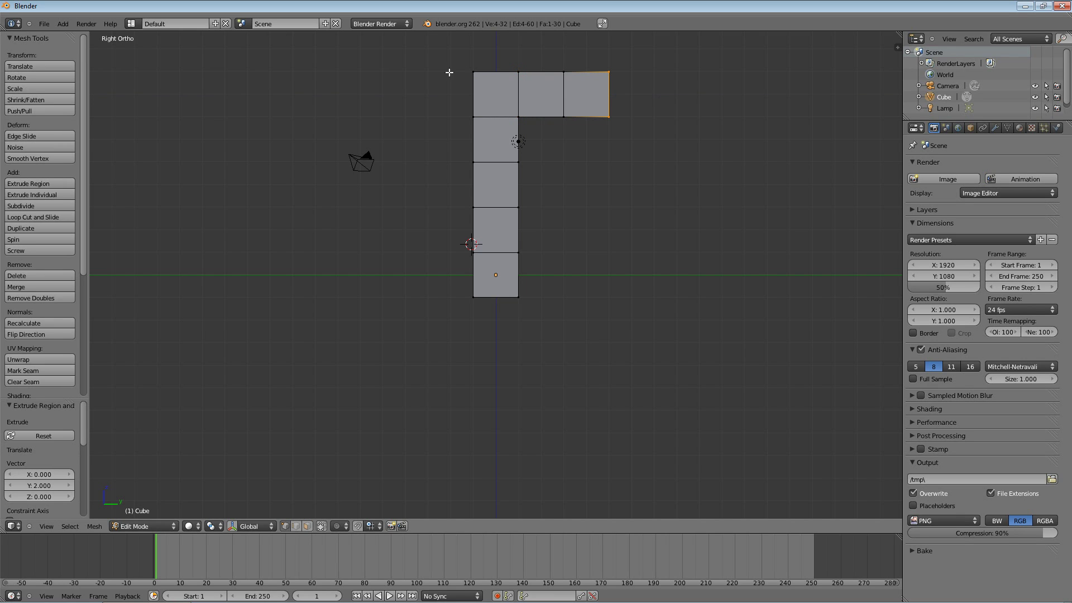
Select the rightmost cell's bottom edge and extrude it down by -2 repeatedly to form a leg
{"action": "key", "text": "a"}
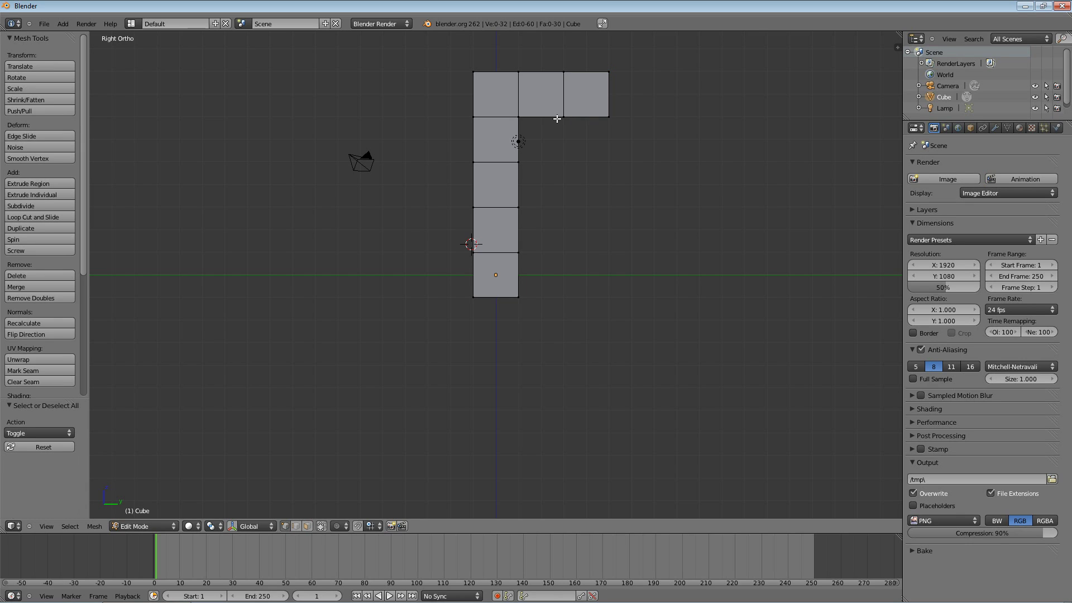
{"action": "key", "text": "b"}
{"action": "left_click_drag", "start_coordinate": [555, 109], "coordinate": [610, 128]}
{"action": "type", "text": "e"}
{"action": "type", "text": "-2"}
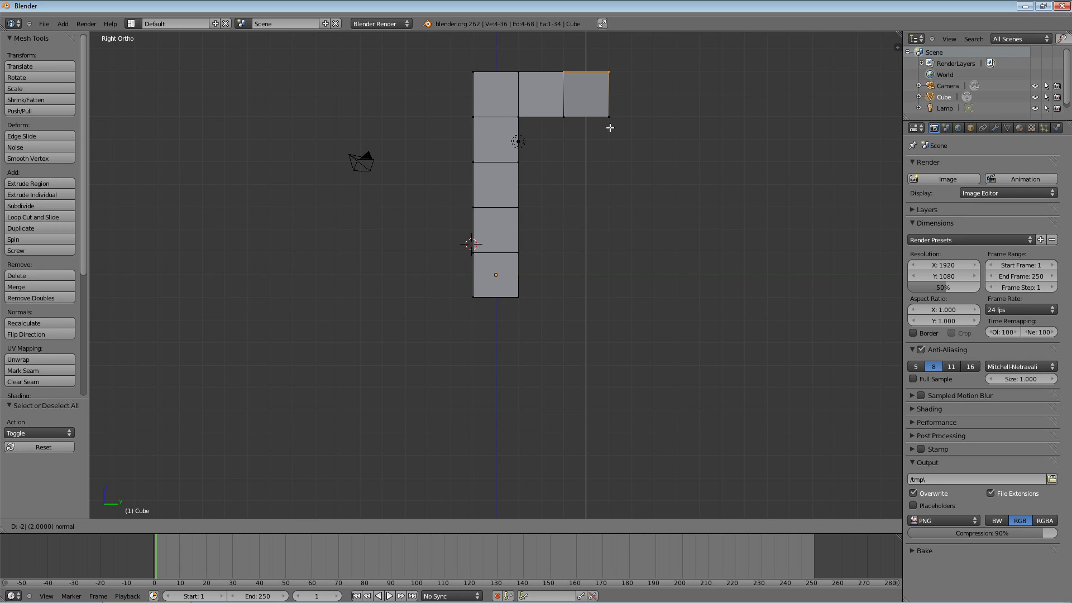
{"action": "key", "text": "Return"}
{"action": "type", "text": "e"}
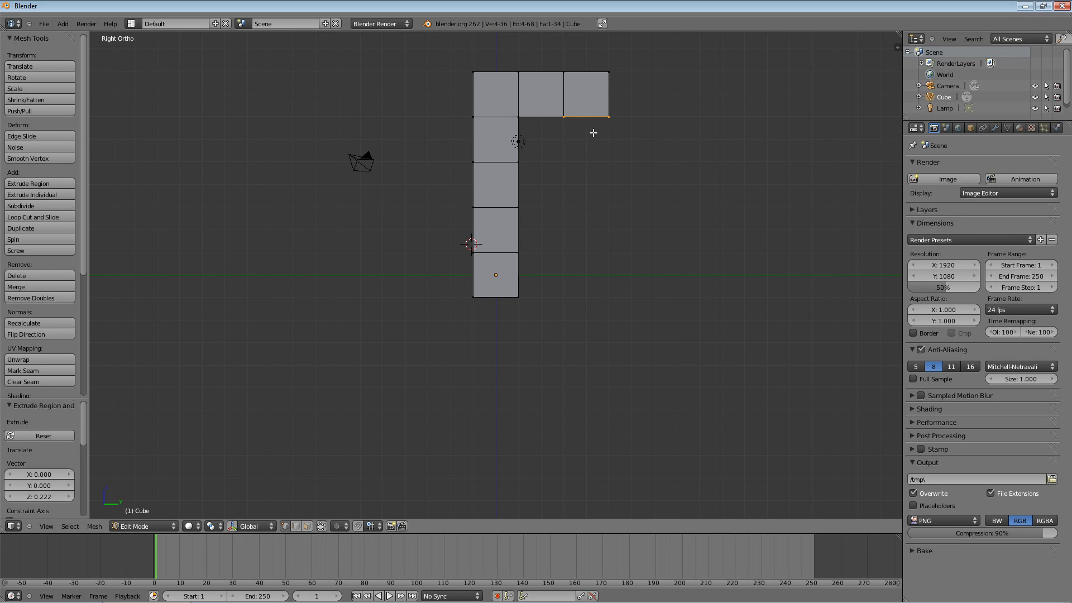
{"action": "type", "text": "2"}
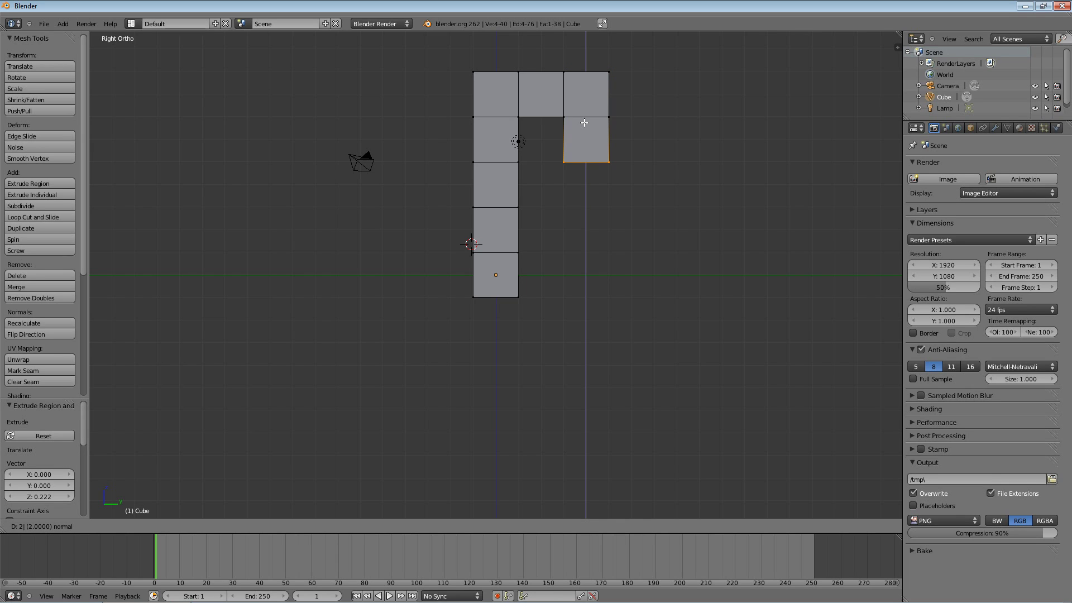
{"action": "key", "text": "Escape"}
{"action": "type", "text": "e-2"}
{"action": "key", "text": "Return"}
{"action": "type", "text": "e2"}
{"action": "key", "text": "Return"}
{"action": "type", "text": "e2"}
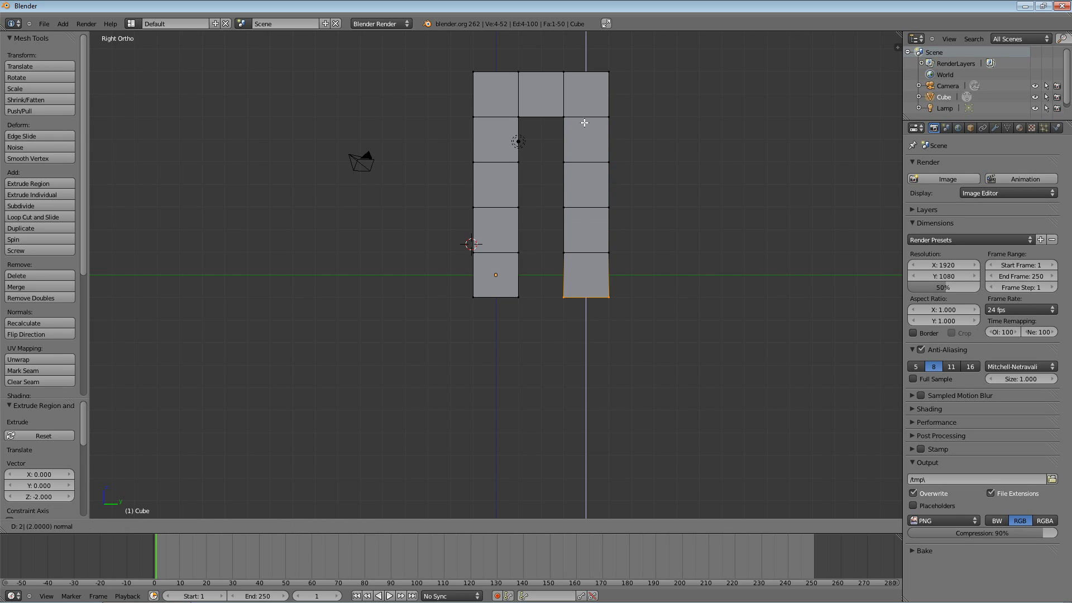
{"action": "key", "text": "Return"}
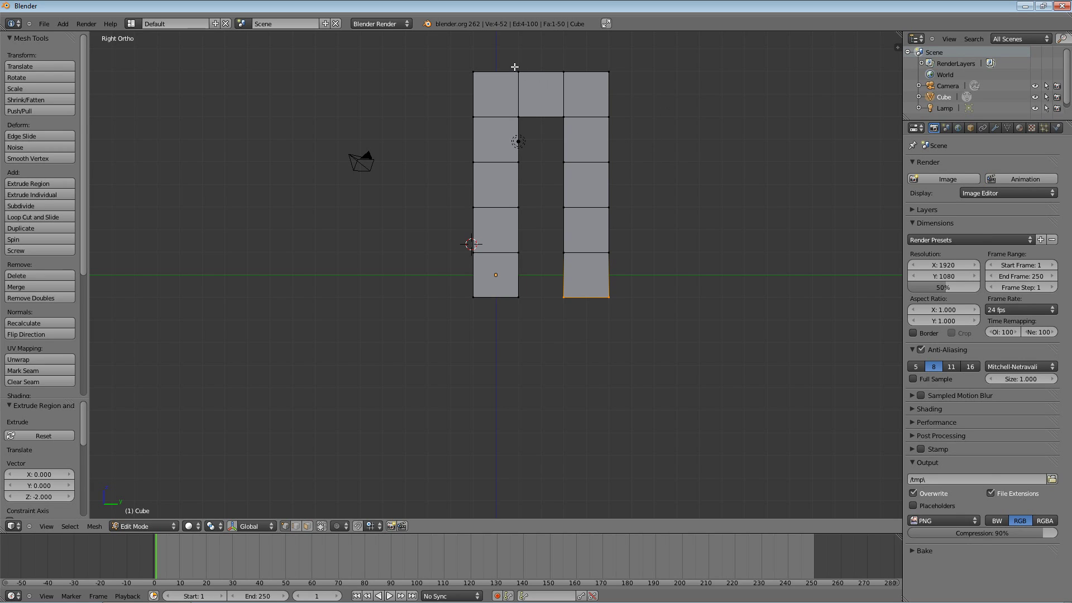
Select the middle bar cell's top edge and extrude it 2 units upward
{"action": "key", "text": "a"}
{"action": "key", "text": "b"}
{"action": "left_click_drag", "start_coordinate": [511, 65], "coordinate": [602, 85]}
{"action": "key", "text": "e"}
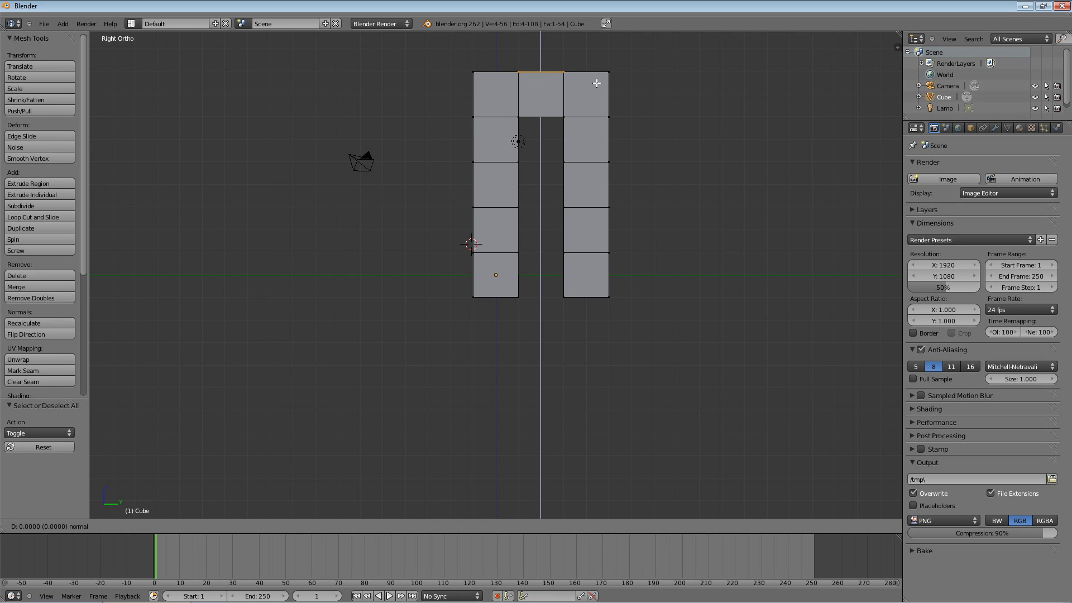
{"action": "key", "text": "2"}
{"action": "key", "text": "Return"}
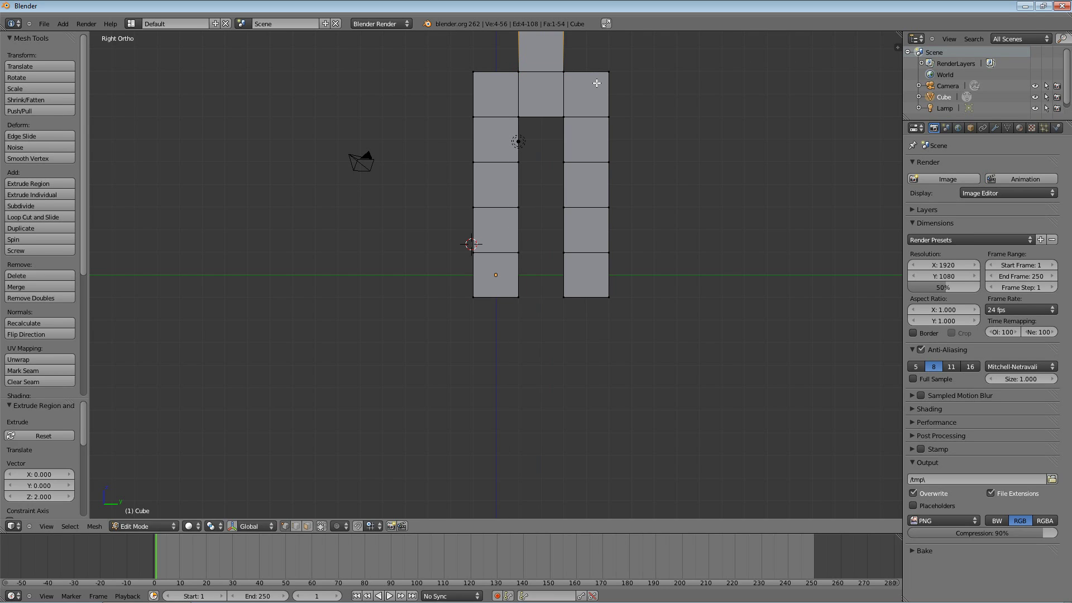
{"action": "scroll", "coordinate": [635, 217], "scroll_direction": "down", "scroll_amount": 1, "text": "ctrl"}
{"action": "scroll", "coordinate": [635, 217], "scroll_direction": "down", "scroll_amount": 1, "text": "ctrl"}
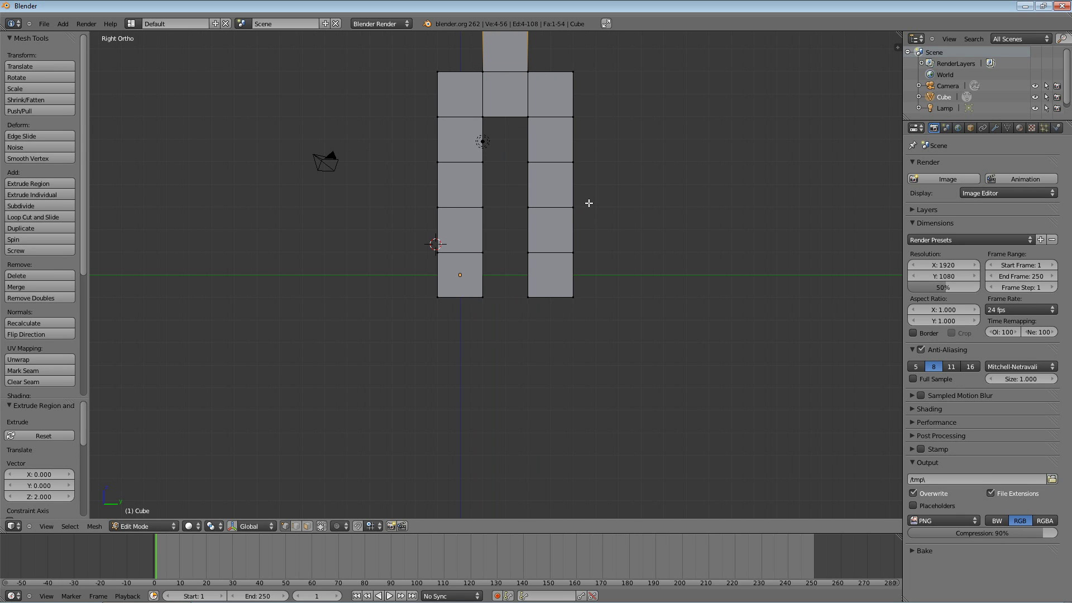
{"action": "scroll", "coordinate": [588, 203], "scroll_direction": "up", "scroll_amount": 9, "text": "shift"}
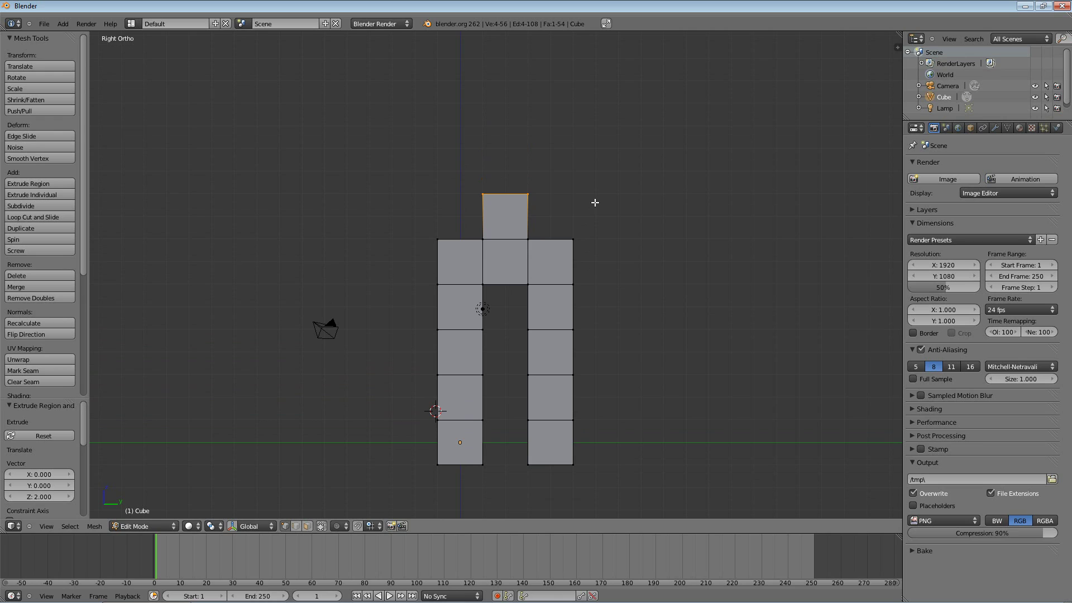
Extrude the top four more times by 2 units to complete the torso column
{"action": "key", "text": "e"}
{"action": "key", "text": "2"}
{"action": "key", "text": "Return"}
{"action": "key", "text": "e"}
{"action": "key", "text": "2"}
{"action": "key", "text": "Return"}
{"action": "key", "text": "e"}
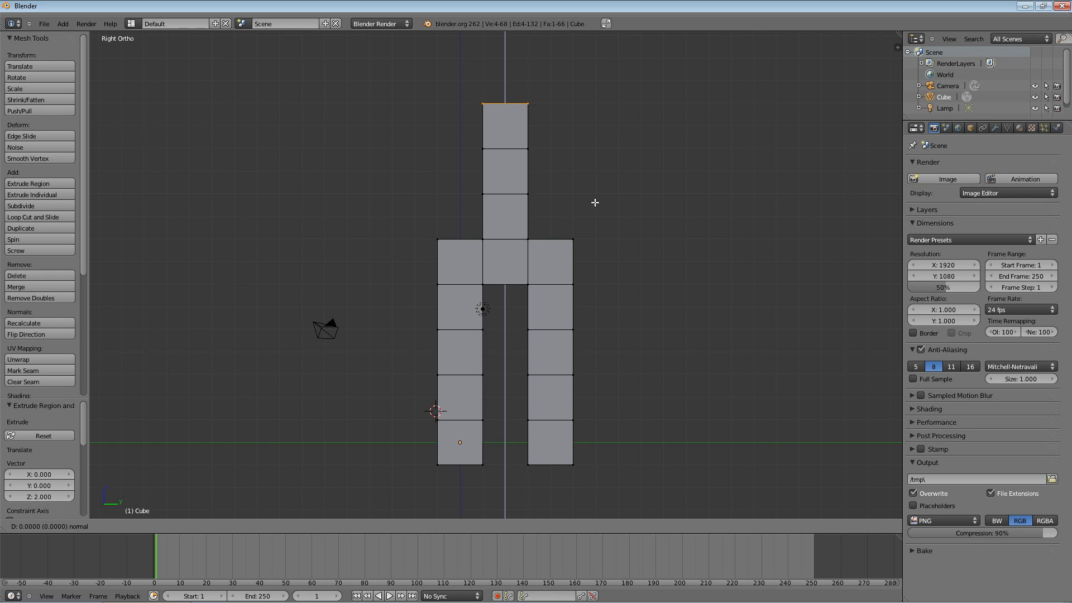
{"action": "key", "text": "2"}
{"action": "key", "text": "Return"}
{"action": "key", "text": "e"}
{"action": "key", "text": "2"}
{"action": "key", "text": "Return"}
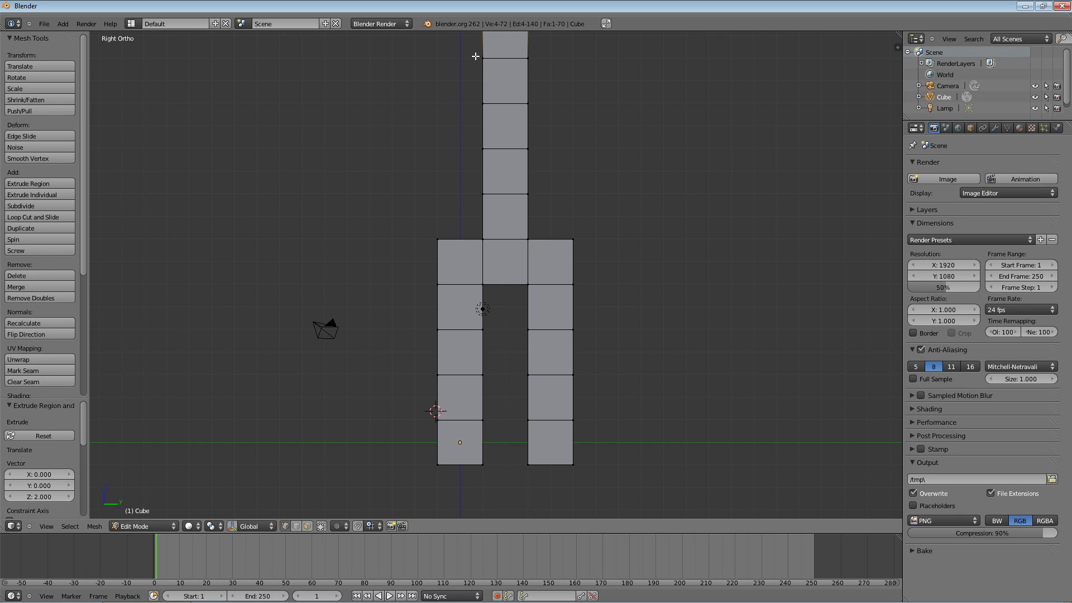
{"action": "scroll", "coordinate": [505, 109], "scroll_direction": "down", "scroll_amount": 2, "text": "ctrl"}
{"action": "scroll", "coordinate": [504, 109], "scroll_direction": "up", "scroll_amount": 2, "text": "shift"}
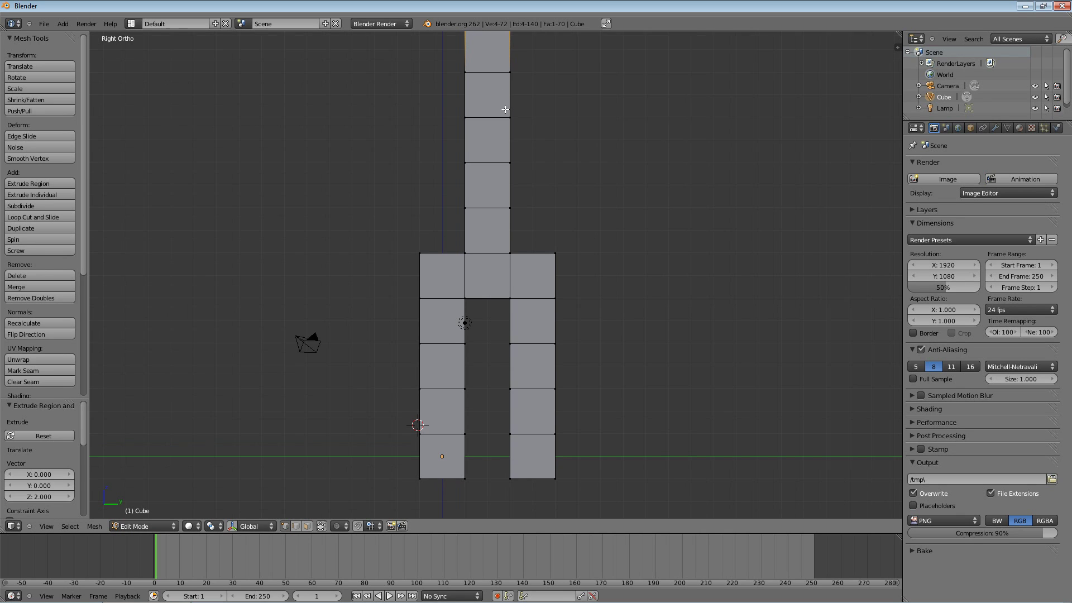
{"action": "scroll", "coordinate": [504, 110], "scroll_direction": "up", "scroll_amount": 4, "text": "shift"}
Select the left face of the second-from-top square and extrude a four-cell left arm
{"action": "key", "text": "a"}
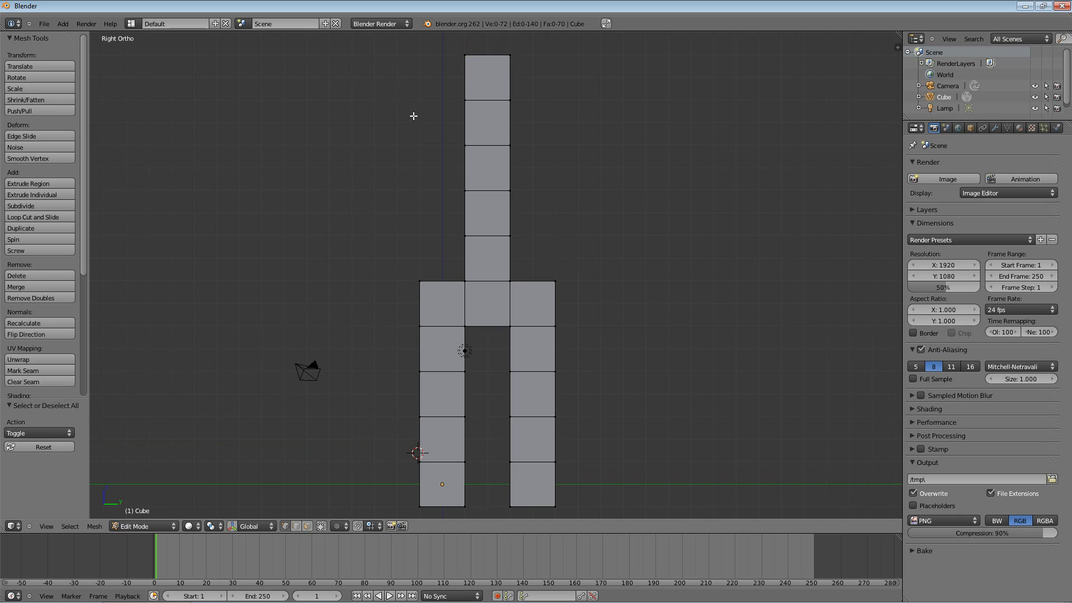
{"action": "key", "text": "b"}
{"action": "left_click_drag", "start_coordinate": [459, 90], "coordinate": [476, 161]}
{"action": "key", "text": "e"}
{"action": "key", "text": "1"}
{"action": "key", "text": "2"}
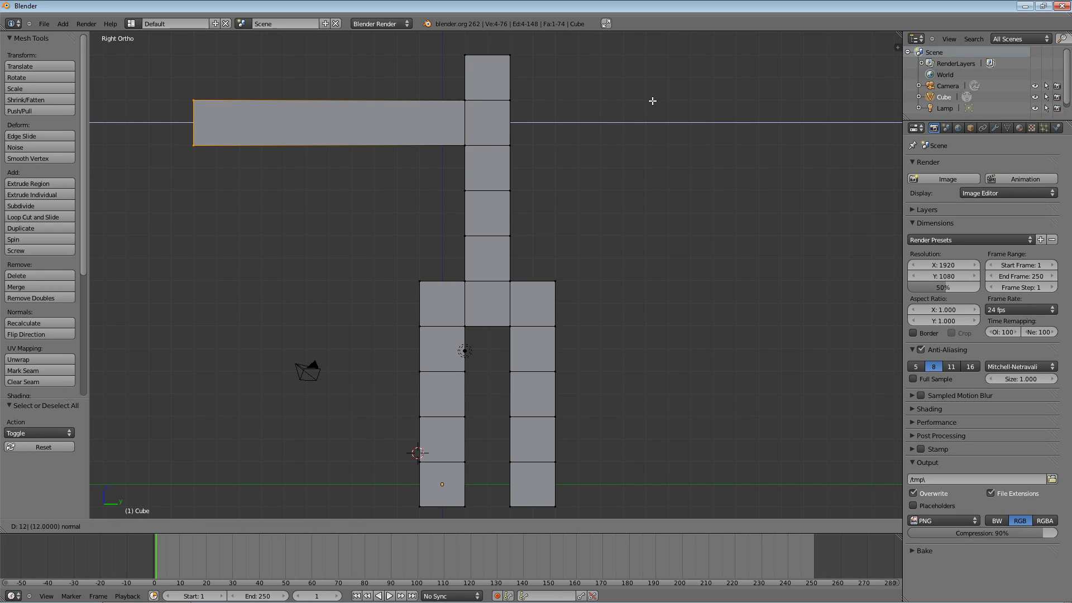
{"action": "key", "text": "BackSpace"}
{"action": "key", "text": "BackSpace"}
{"action": "key", "text": "2"}
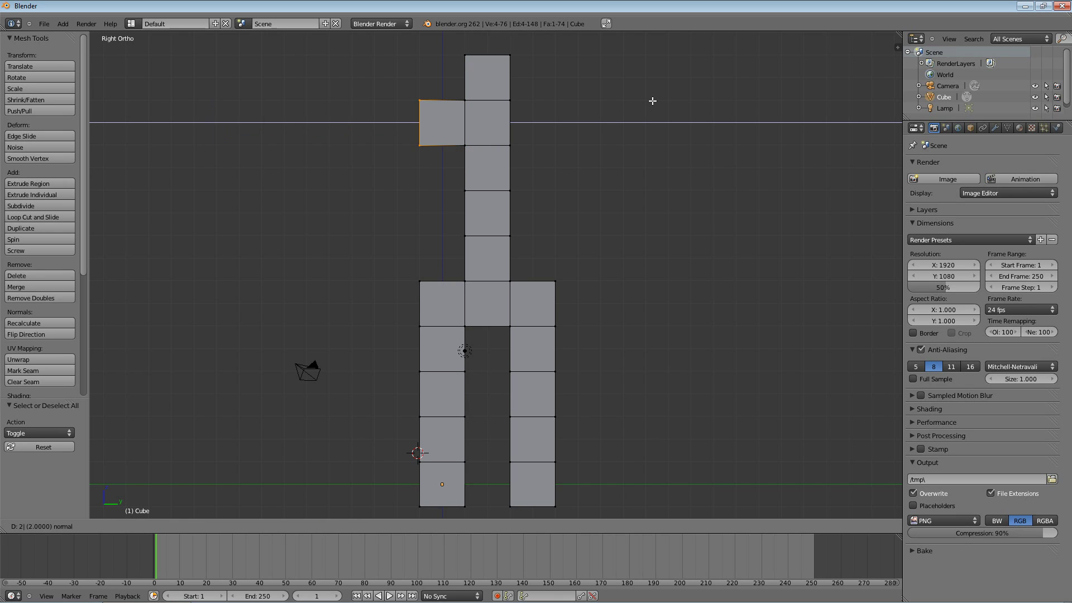
{"action": "key", "text": "Return"}
{"action": "key", "text": "e"}
{"action": "key", "text": "1"}
{"action": "key", "text": "Return"}
{"action": "key", "text": "e"}
{"action": "key", "text": "1"}
{"action": "key", "text": "Return"}
{"action": "key", "text": "e"}
{"action": "key", "text": "1"}
{"action": "key", "text": "Return"}
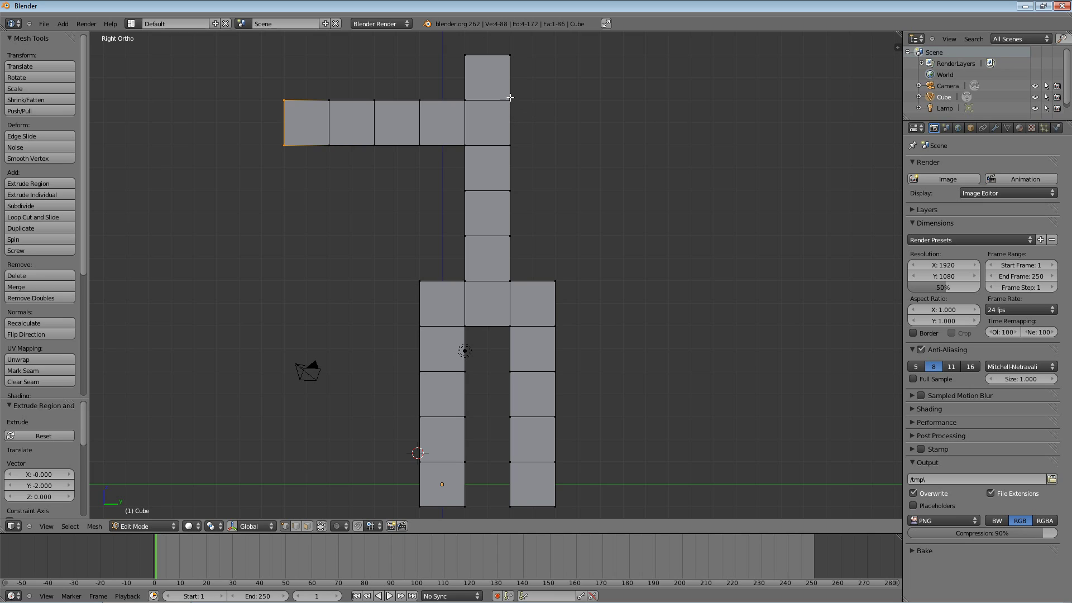
Select the same square's right face and extrude a four-cell right arm
{"action": "key", "text": "a"}
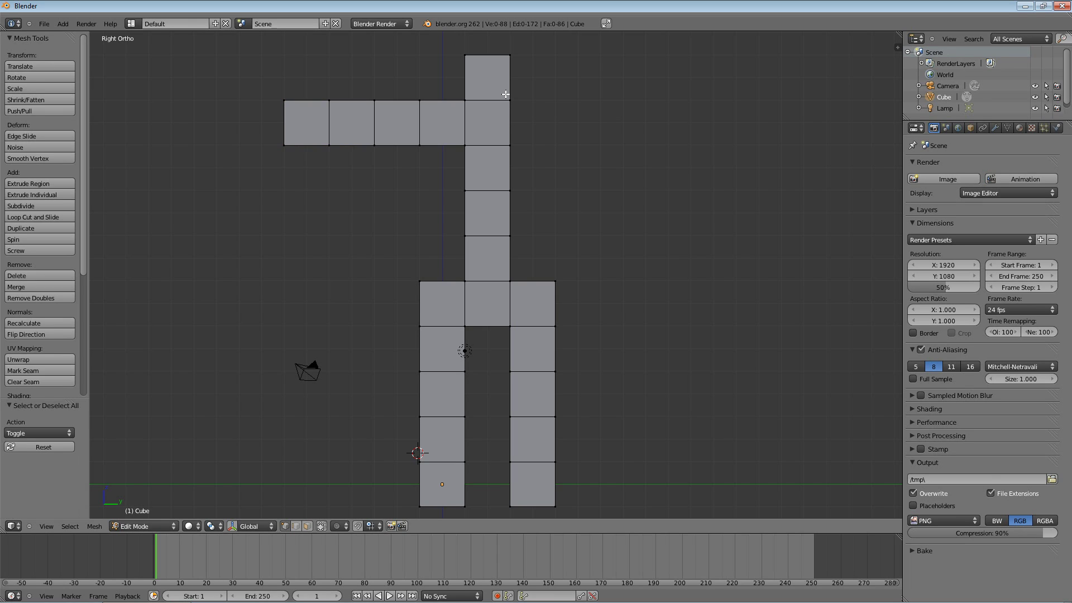
{"action": "key", "text": "b"}
{"action": "left_click_drag", "start_coordinate": [505, 94], "coordinate": [523, 161]}
{"action": "key", "text": "e"}
{"action": "key", "text": "2"}
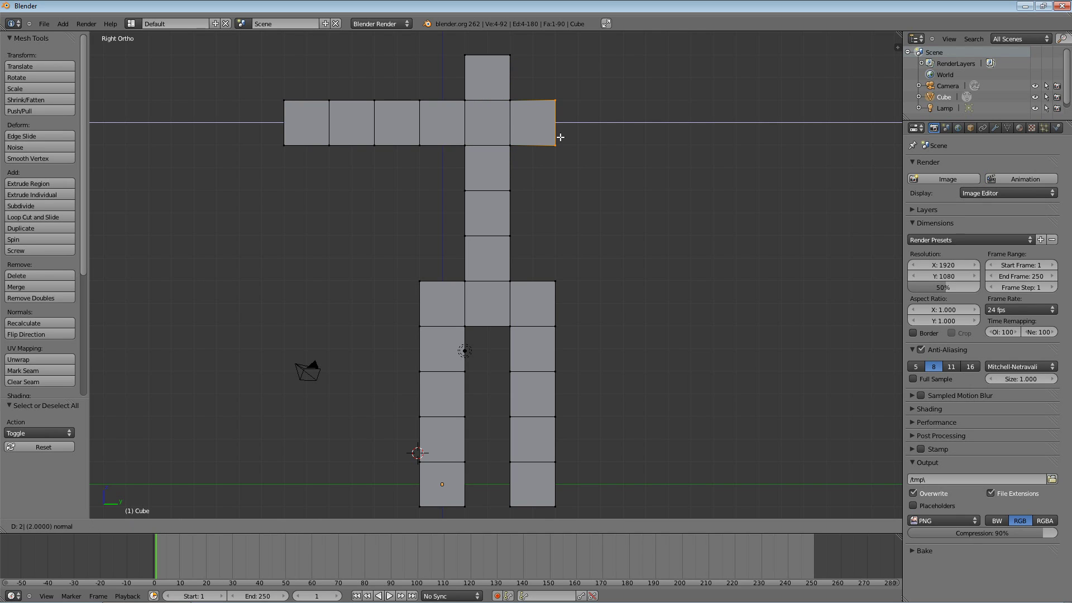
{"action": "key", "text": "Return"}
{"action": "key", "text": "e"}
{"action": "key", "text": "2"}
{"action": "key", "text": "Return"}
{"action": "key", "text": "e"}
{"action": "key", "text": "2"}
{"action": "key", "text": "Return"}
{"action": "key", "text": "e"}
{"action": "key", "text": "2"}
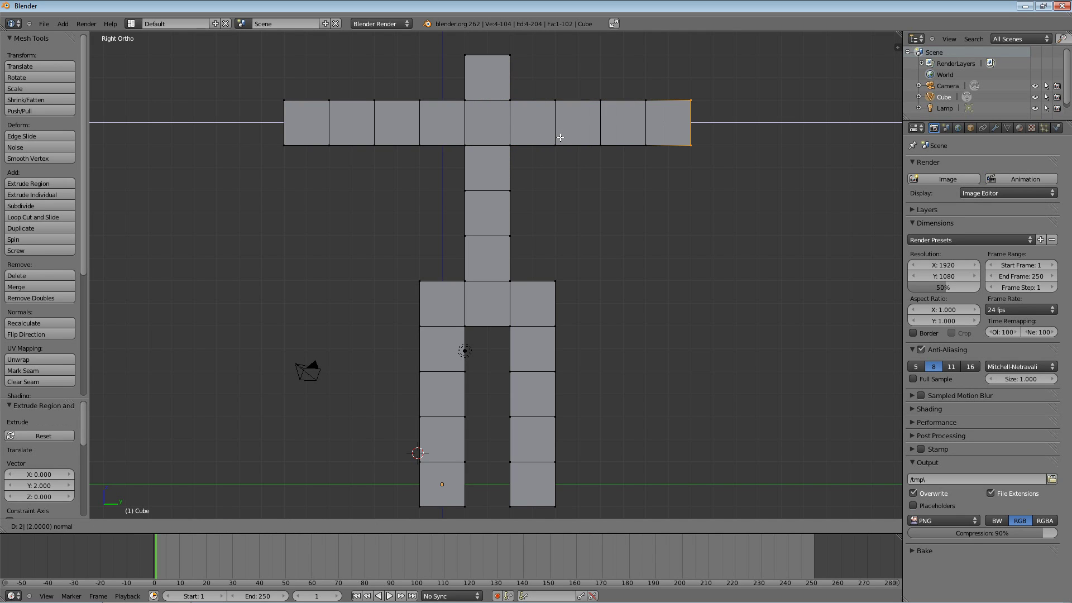
{"action": "key", "text": "Return"}
Switch to Top view and place the 3D cursor on the middle of the figure
{"action": "scroll", "coordinate": [600, 201], "scroll_direction": "down", "scroll_amount": 1}
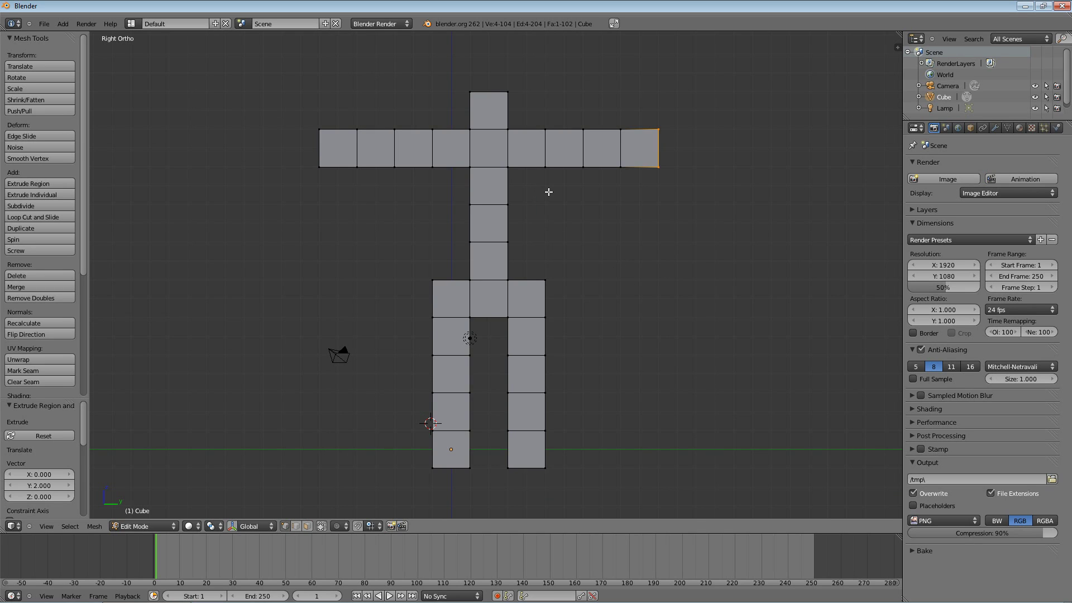
{"action": "scroll", "coordinate": [548, 192], "scroll_direction": "down", "scroll_amount": 1}
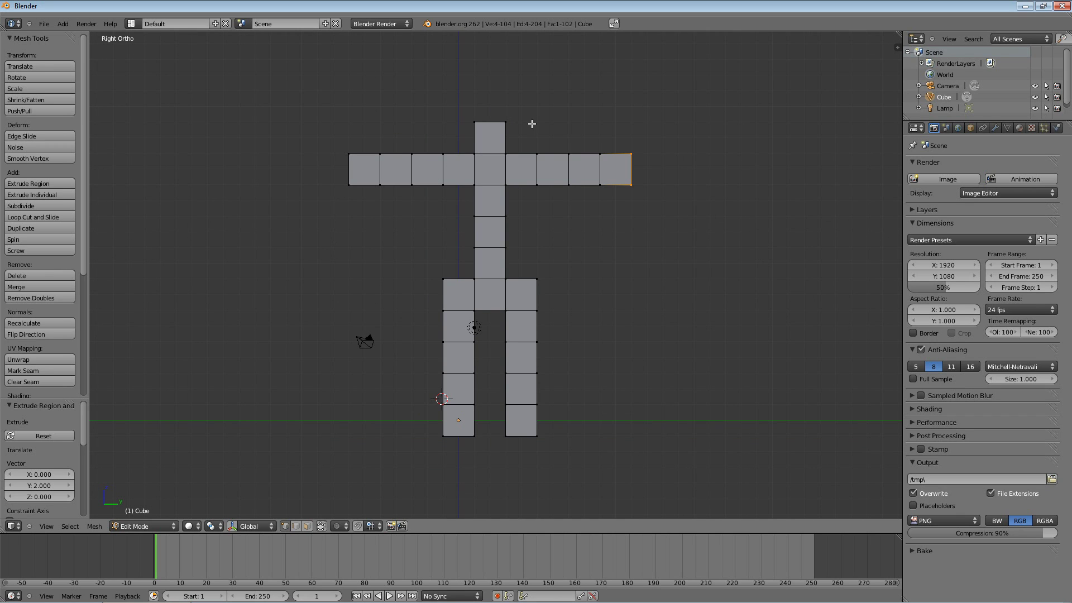
{"action": "middle_click_drag", "start_coordinate": [535, 215], "coordinate": [546, 89]}
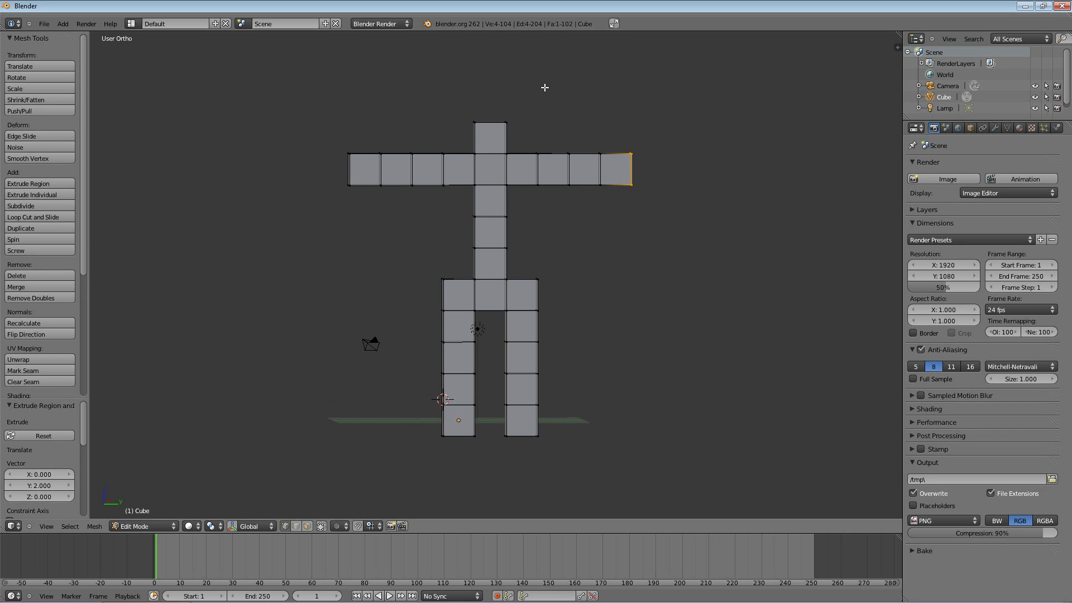
{"action": "key", "text": "KP_3"}
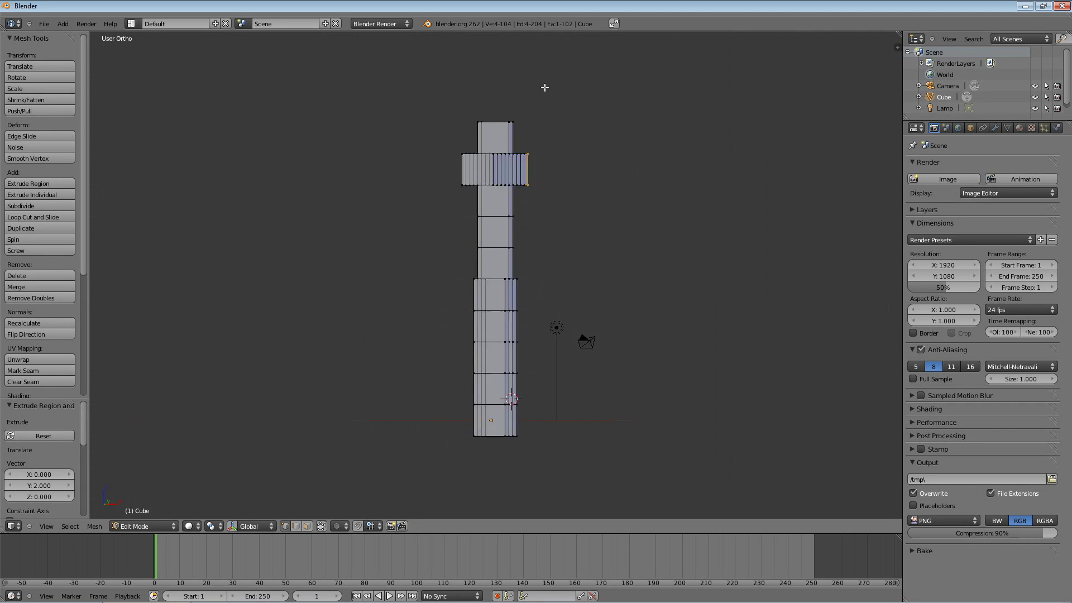
{"action": "key", "text": "KP_7"}
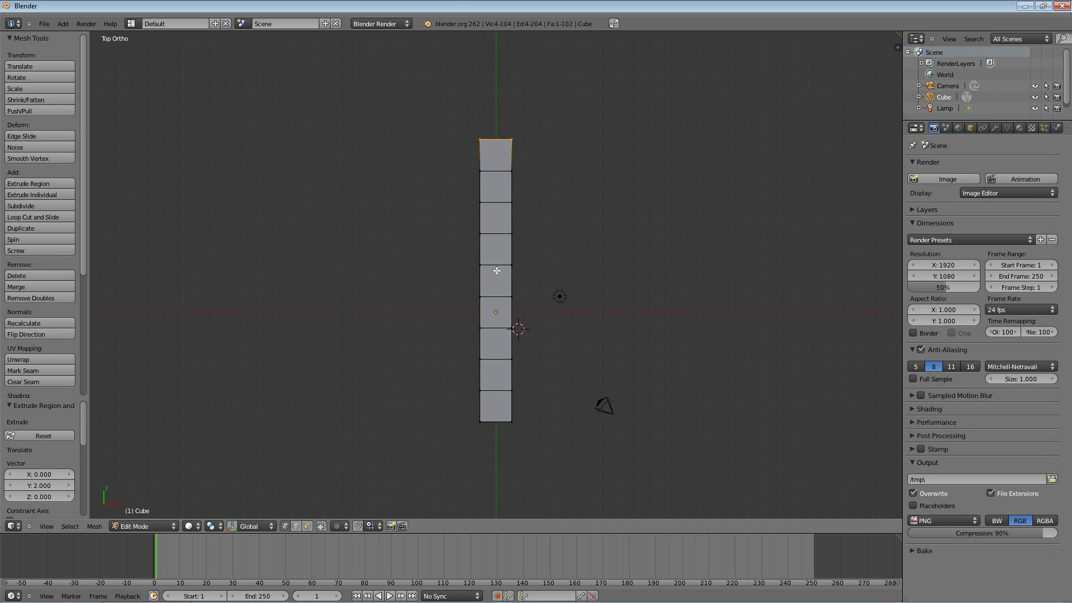
{"action": "left_click", "coordinate": [496, 283]}
{"action": "left_click", "coordinate": [496, 281]}
Add an icosphere and move it up to sit just above the neck
{"action": "key", "text": "shift+a"}
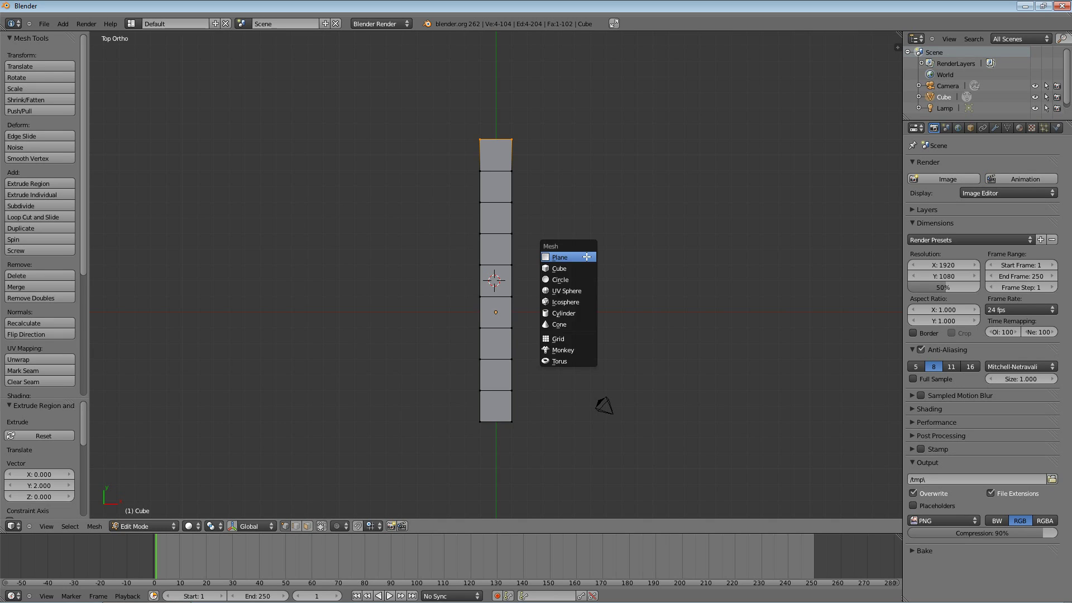
{"action": "left_click", "coordinate": [569, 302]}
{"action": "middle_click_drag", "start_coordinate": [603, 307], "coordinate": [473, 195]}
{"action": "key", "text": "KP_3"}
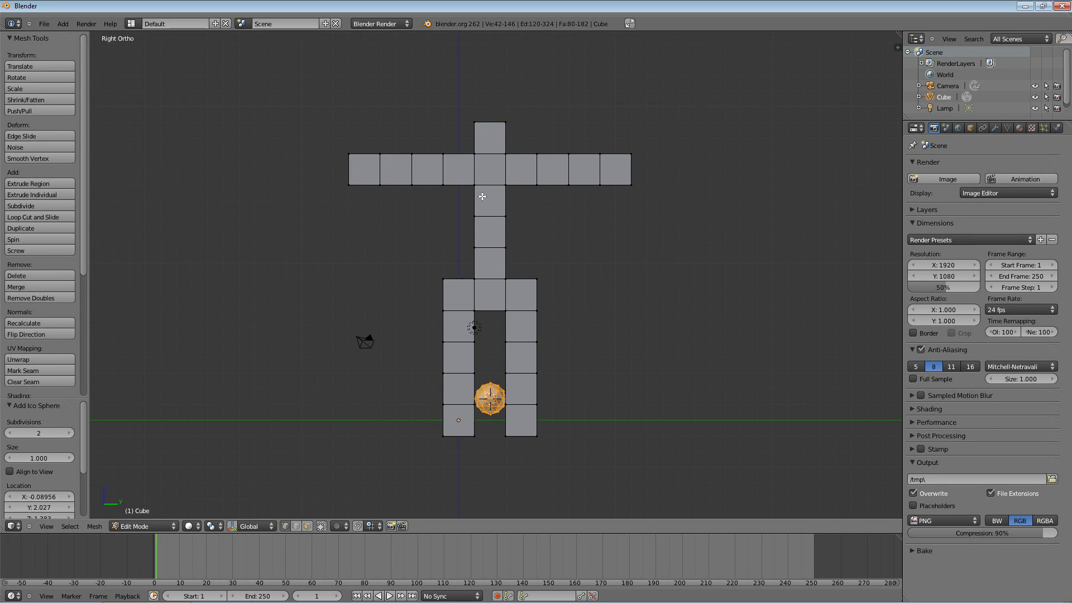
{"action": "key", "text": "g"}
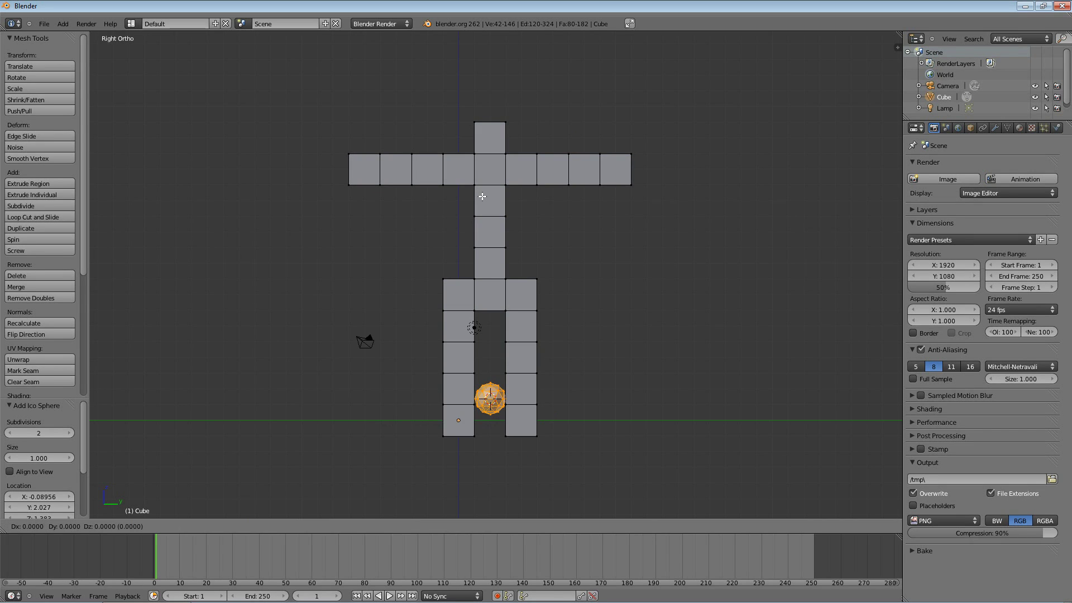
{"action": "key", "text": "z"}
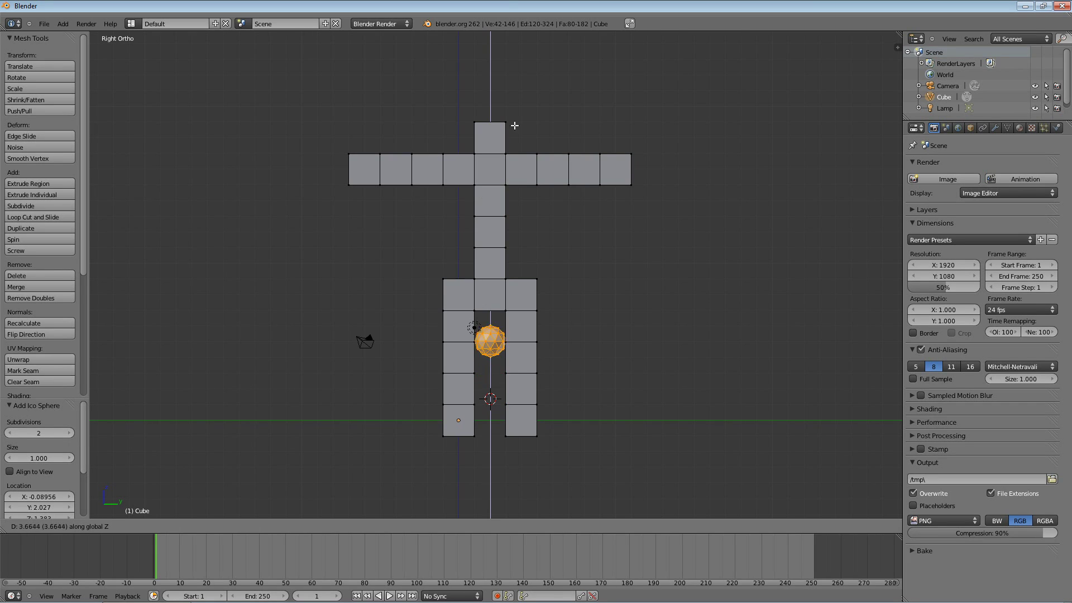
{"action": "left_click", "coordinate": [516, 3]}
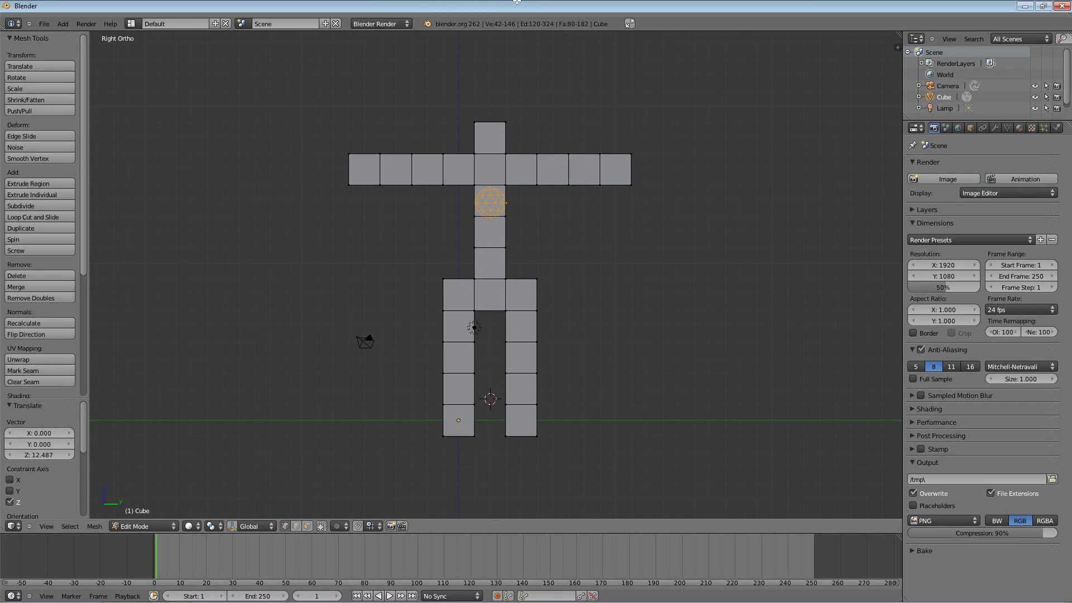
{"action": "key", "text": "g"}
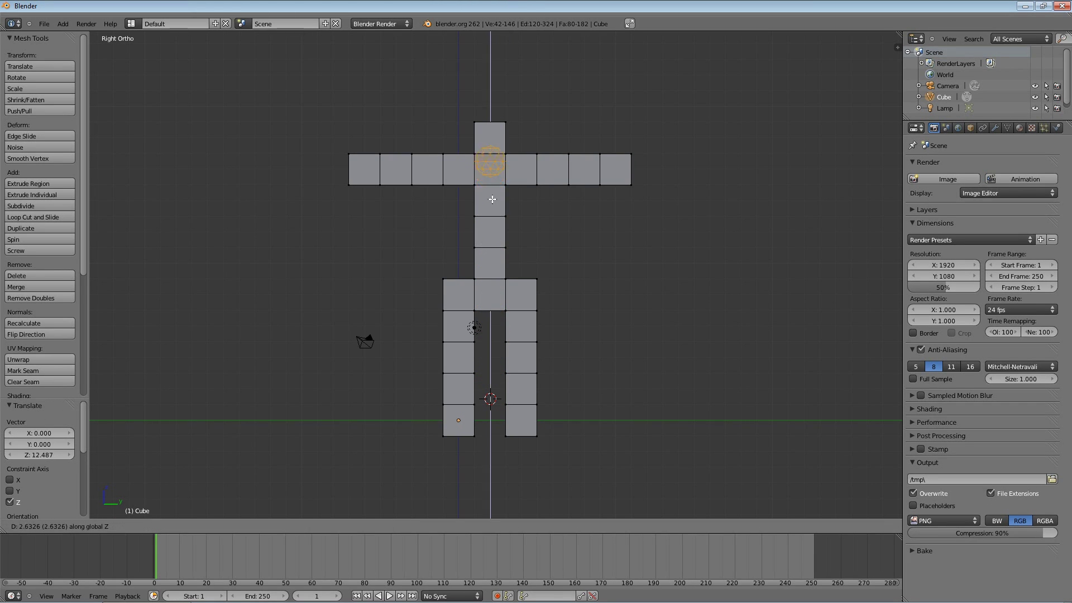
{"action": "left_click", "coordinate": [491, 139]}
Scale the icosphere head to about 2.316 and lower it 0.142 onto the neck
{"action": "key", "text": "s"}
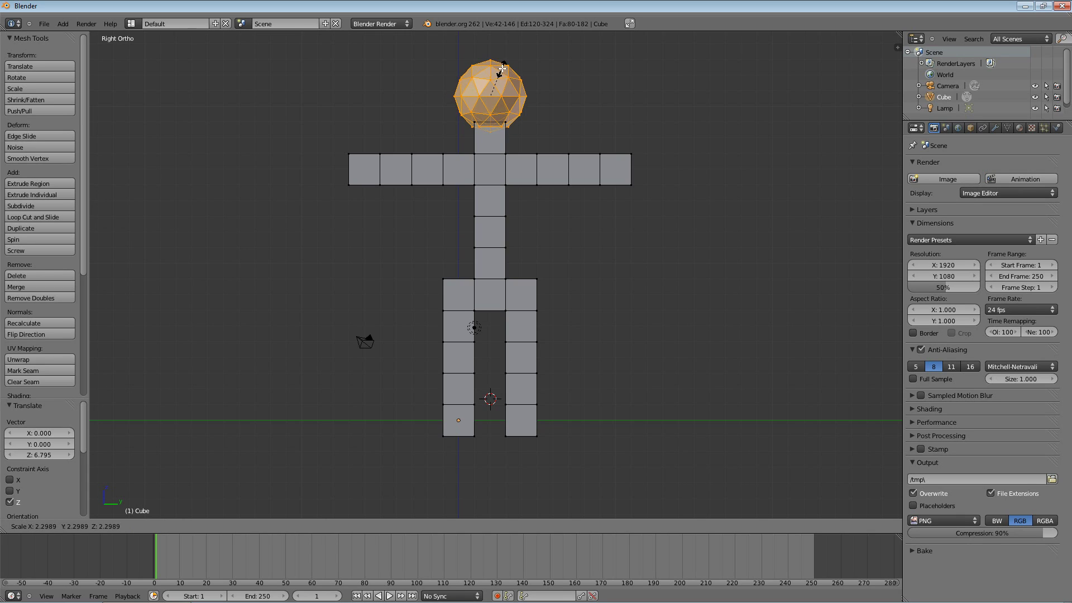
{"action": "left_click", "coordinate": [501, 68]}
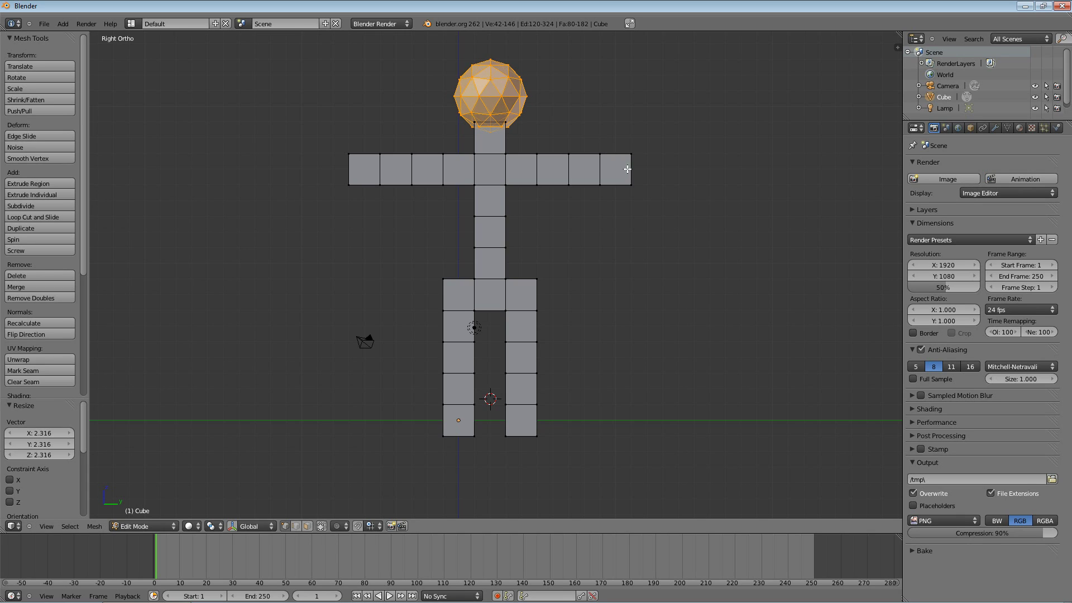
{"action": "key", "text": "g"}
{"action": "key", "text": "z"}
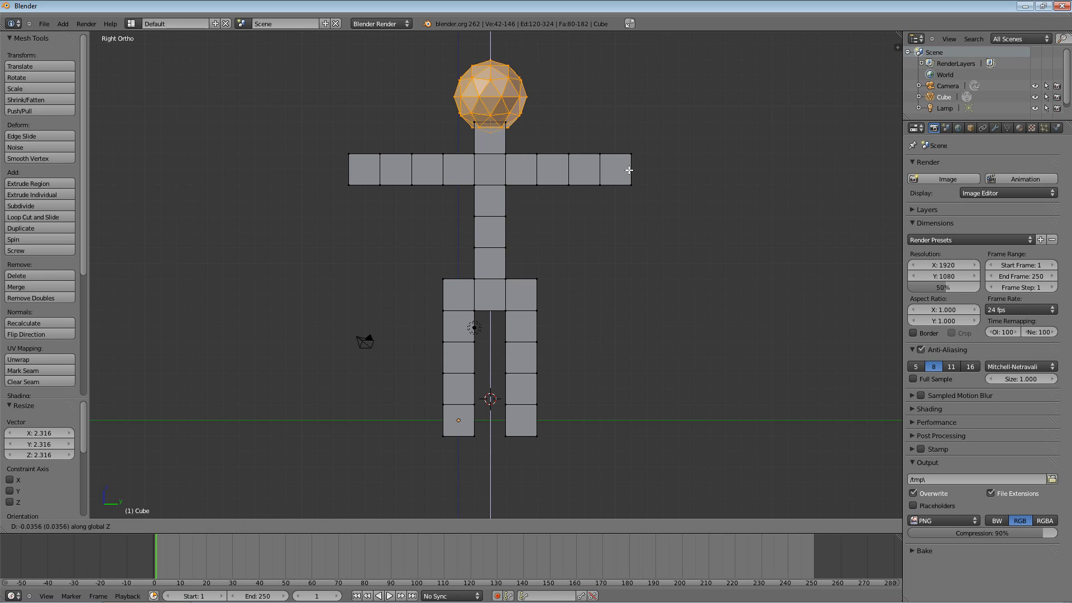
{"action": "left_click", "coordinate": [629, 172]}
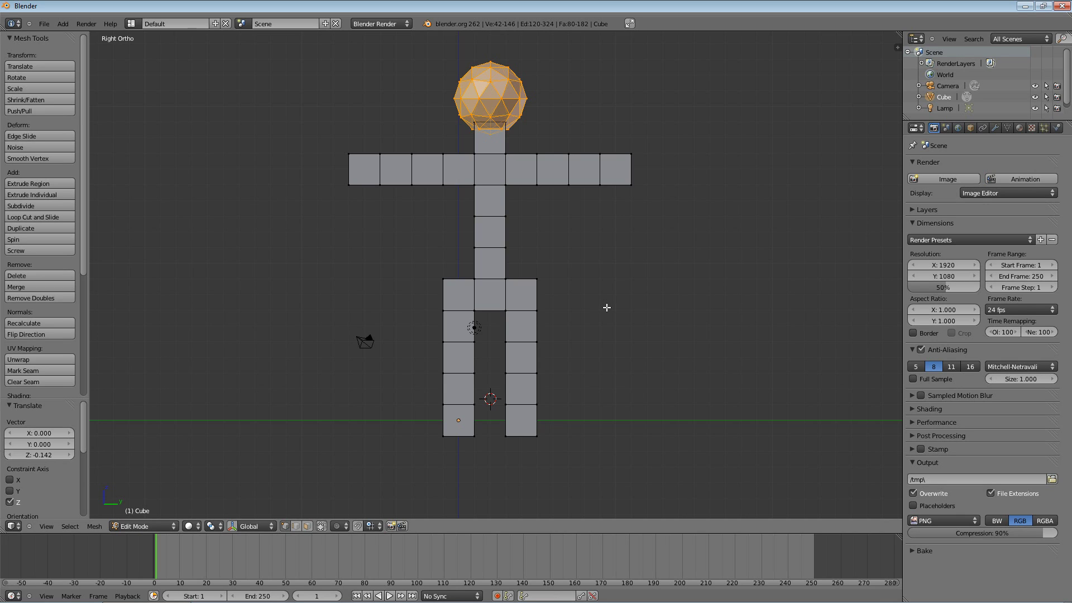
Check the whole figure in Object Mode, then select all its mesh and orbit to a near-front view
{"action": "key", "text": "Tab"}
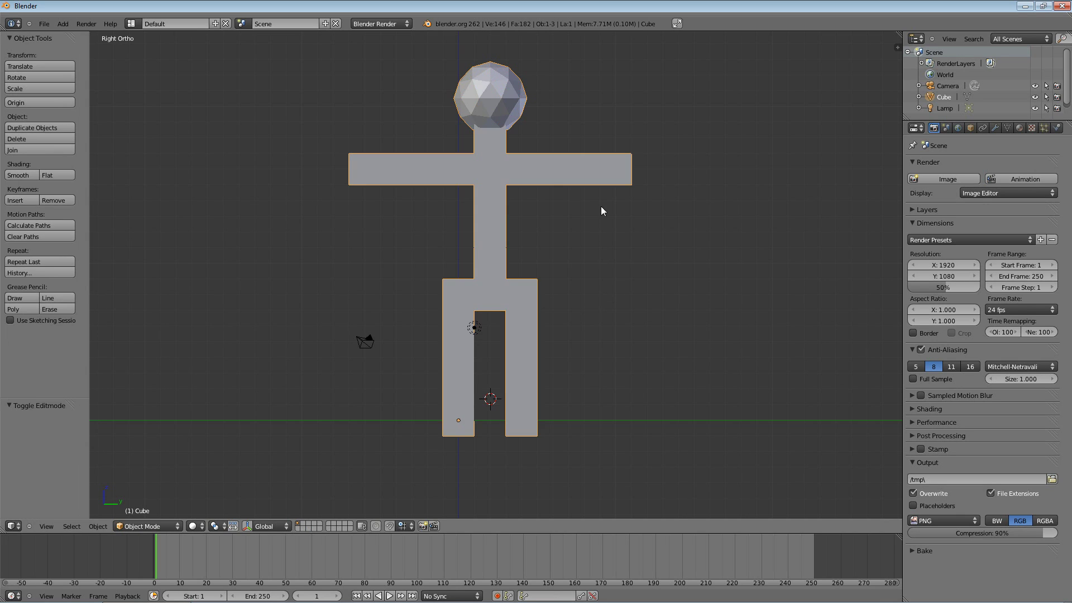
{"action": "middle_click_drag", "start_coordinate": [600, 208], "coordinate": [376, 306]}
{"action": "key", "text": "Tab"}
{"action": "key", "text": "a"}
{"action": "key", "text": "a"}
{"action": "key", "text": "a"}
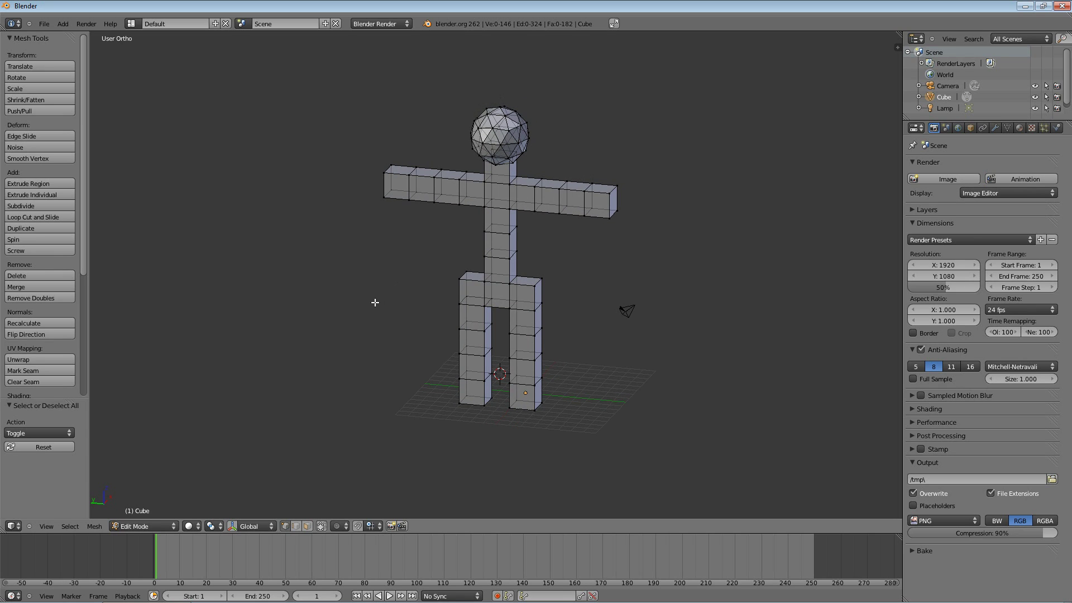
{"action": "middle_click_drag", "start_coordinate": [378, 296], "coordinate": [279, 245]}
Use Save As to store the scene as person.blend in the Blender Stuff folder
{"action": "left_click", "coordinate": [47, 27]}
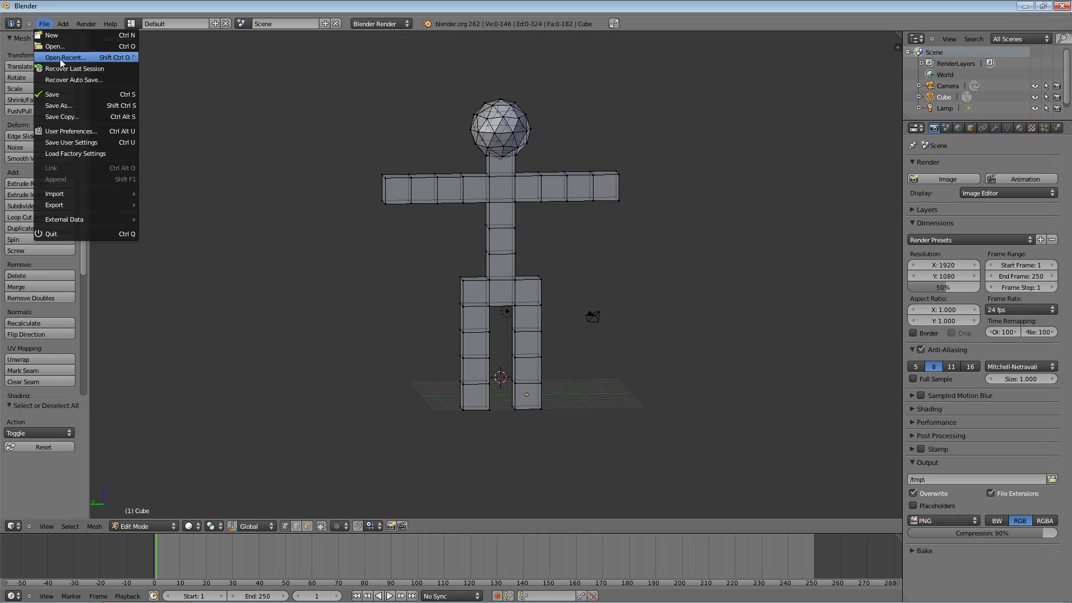
{"action": "left_click", "coordinate": [61, 95]}
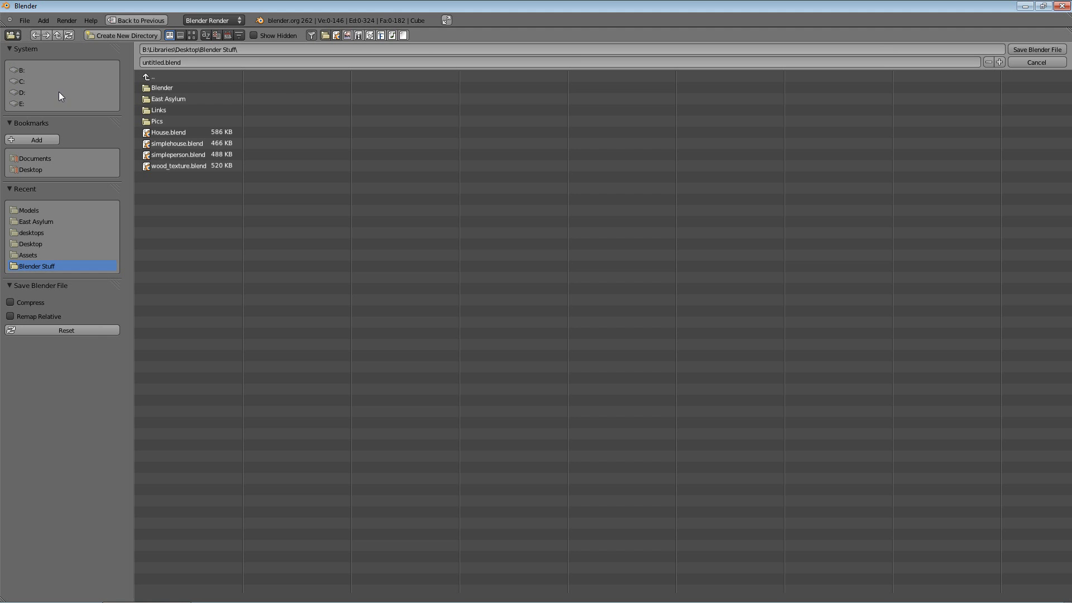
{"action": "left_click", "coordinate": [162, 63]}
{"action": "double_click", "coordinate": [162, 62]}
{"action": "type", "text": "person"}
{"action": "key", "text": "Return"}
{"action": "left_click", "coordinate": [1028, 51]}
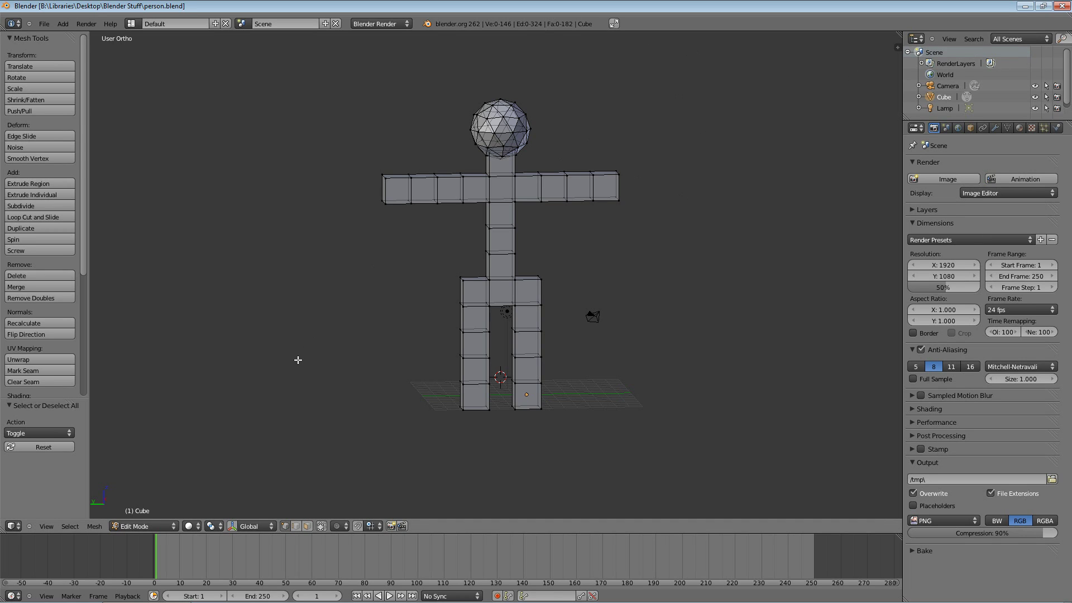
Return to Object Mode and show the Cube's empty modifier stack
{"action": "key", "text": "Tab"}
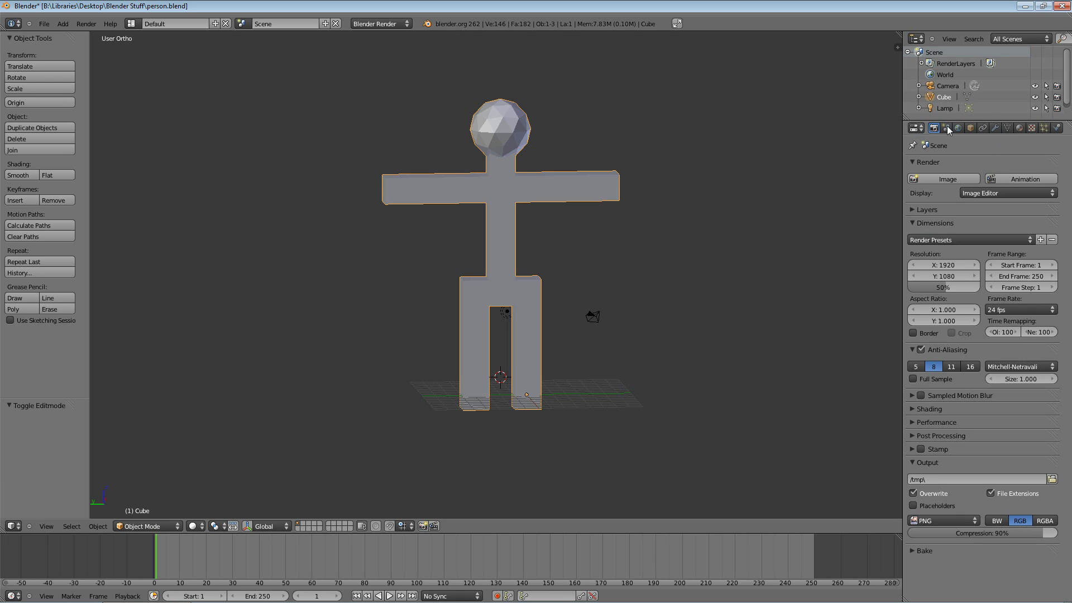
{"action": "left_click", "coordinate": [994, 128]}
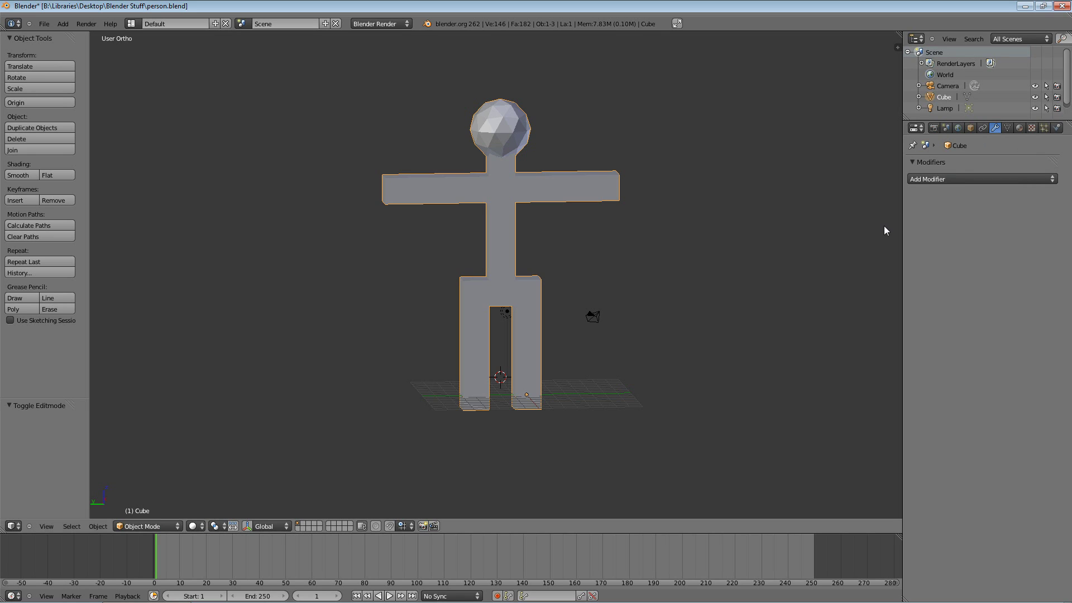
Add a Subdivision Surface modifier to the figure with viewport subdivisions set to 2
{"action": "left_click", "coordinate": [937, 180]}
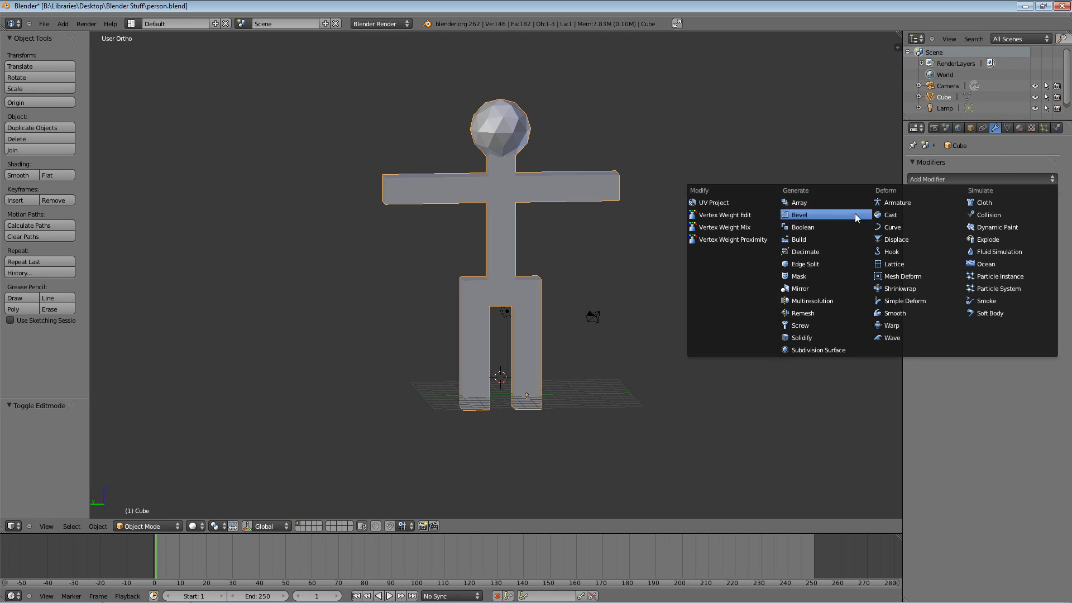
{"action": "left_click", "coordinate": [810, 350]}
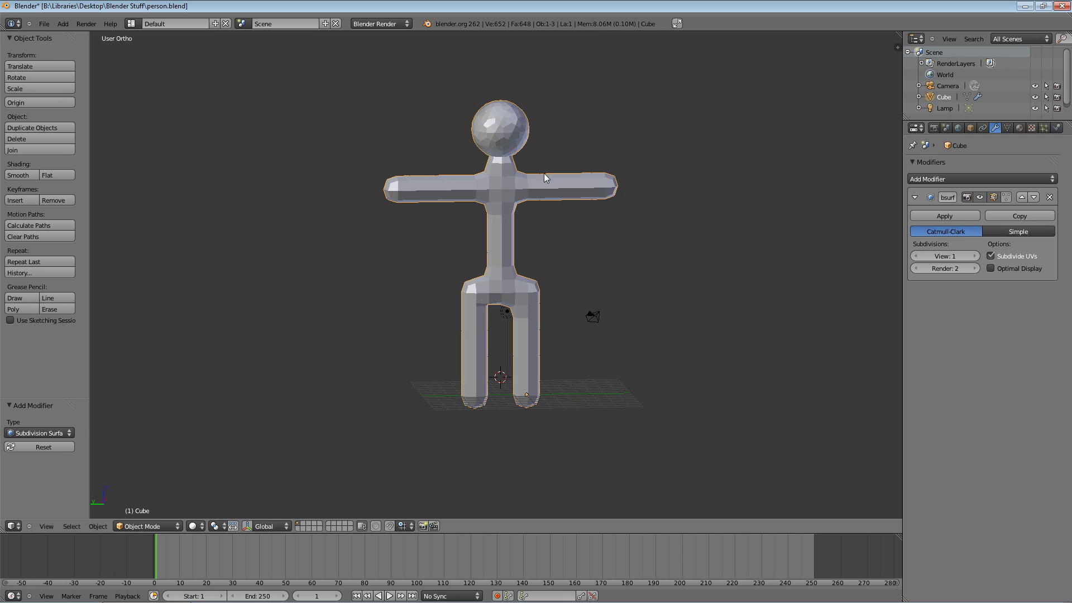
{"action": "left_click", "coordinate": [975, 257]}
{"action": "left_click", "coordinate": [975, 256]}
{"action": "left_click", "coordinate": [975, 257]}
{"action": "left_click", "coordinate": [975, 257]}
{"action": "left_click", "coordinate": [918, 256]}
{"action": "left_click", "coordinate": [918, 256]}
{"action": "left_click", "coordinate": [918, 256]}
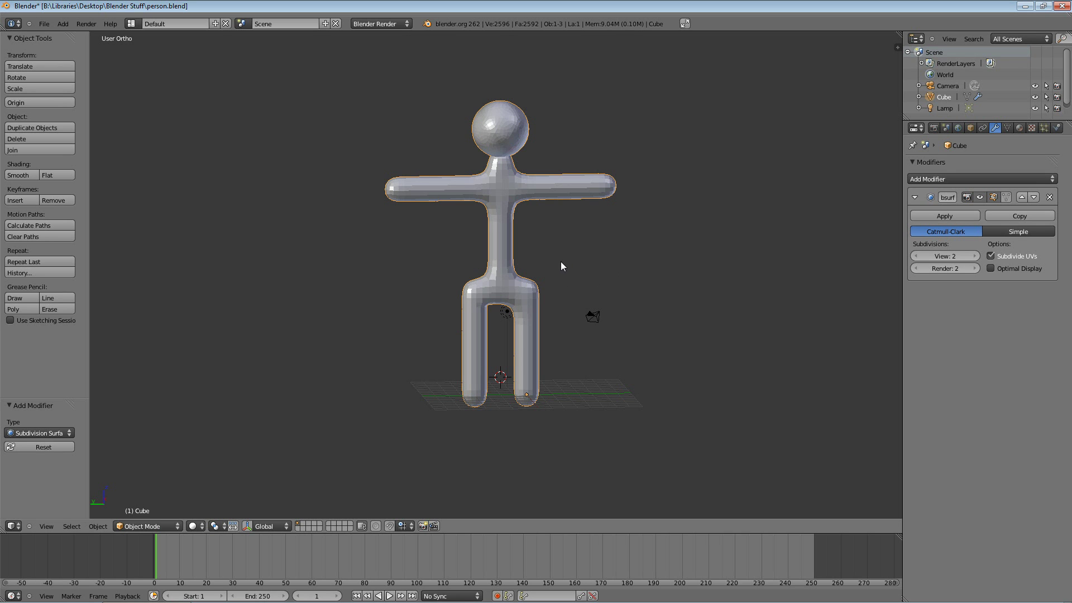
Try Flat shading, then set the subdivided figure's shading to Smooth and inspect it
{"action": "scroll", "coordinate": [555, 268], "scroll_direction": "up", "scroll_amount": 3}
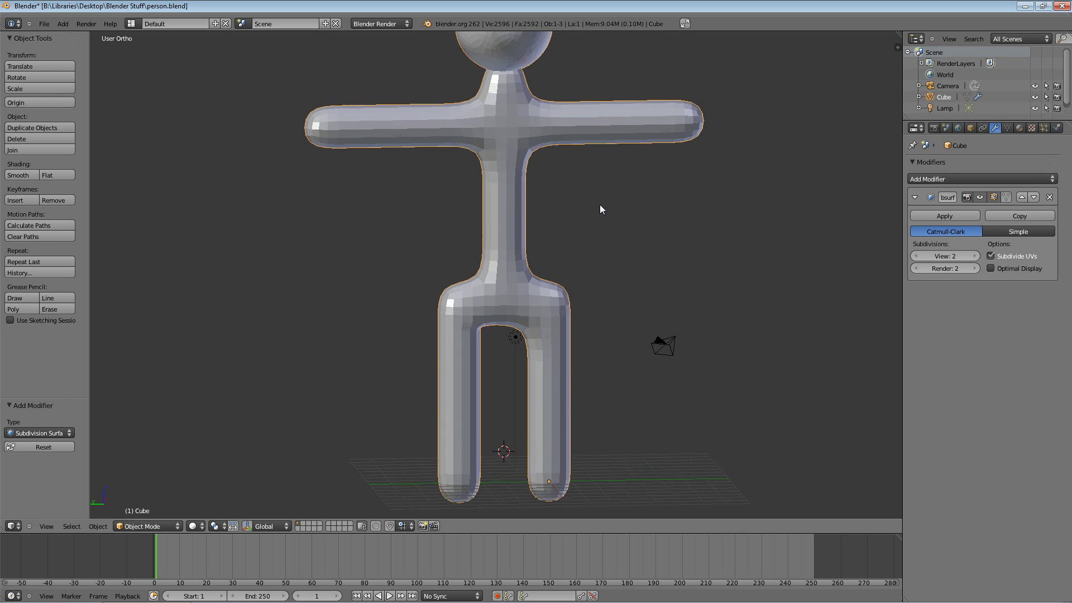
{"action": "middle_click_drag", "start_coordinate": [601, 207], "coordinate": [627, 246]}
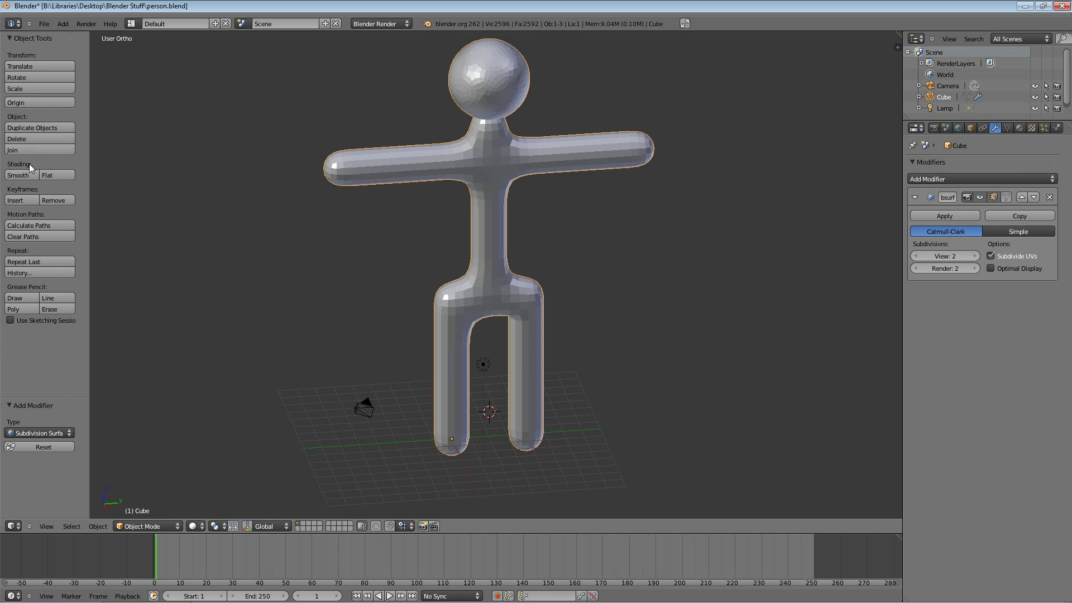
{"action": "left_click", "coordinate": [57, 176]}
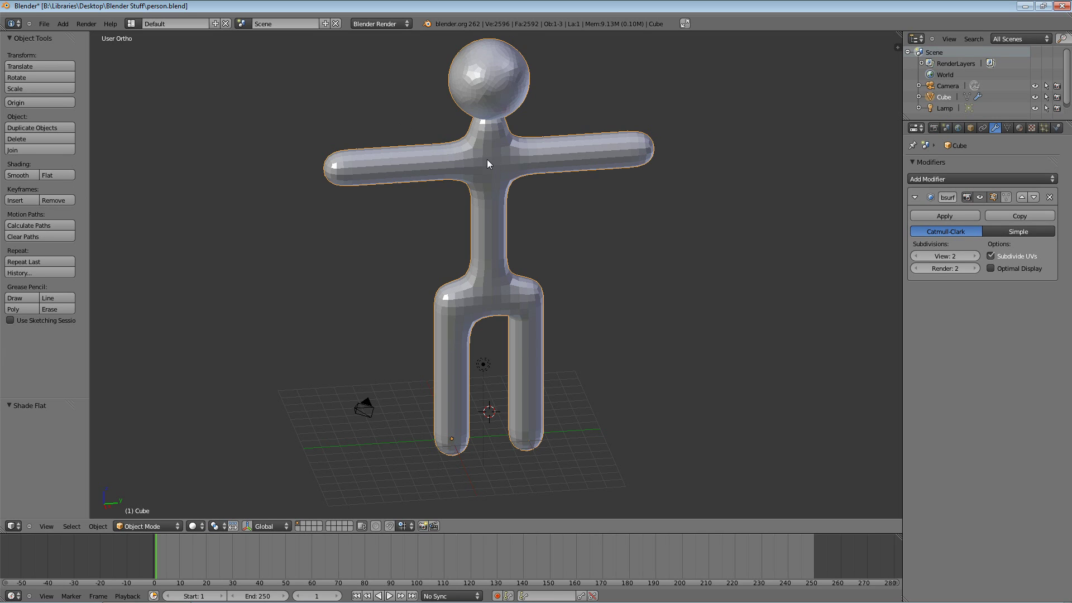
{"action": "middle_click_drag", "start_coordinate": [487, 163], "coordinate": [481, 162]}
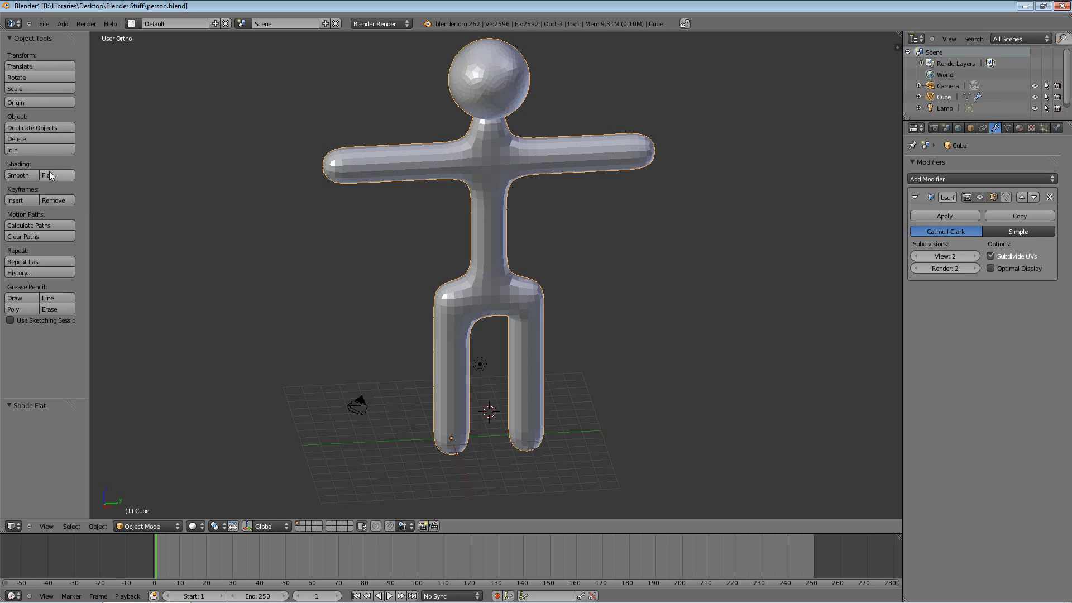
{"action": "left_click", "coordinate": [21, 176]}
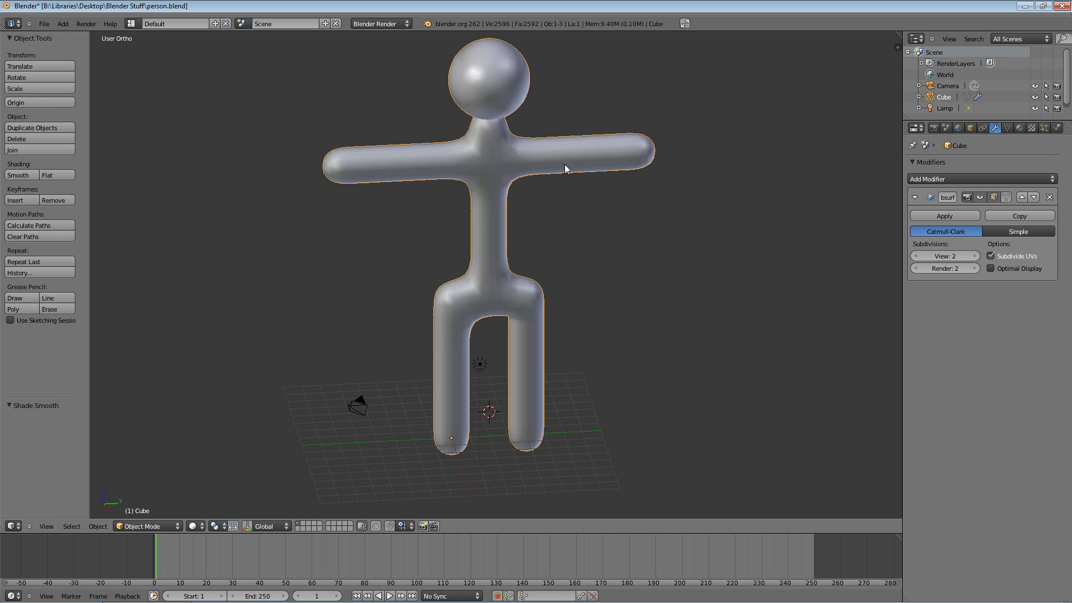
{"action": "middle_click_drag", "start_coordinate": [356, 154], "coordinate": [699, 177]}
{"action": "scroll", "coordinate": [514, 185], "scroll_direction": "up", "scroll_amount": 3}
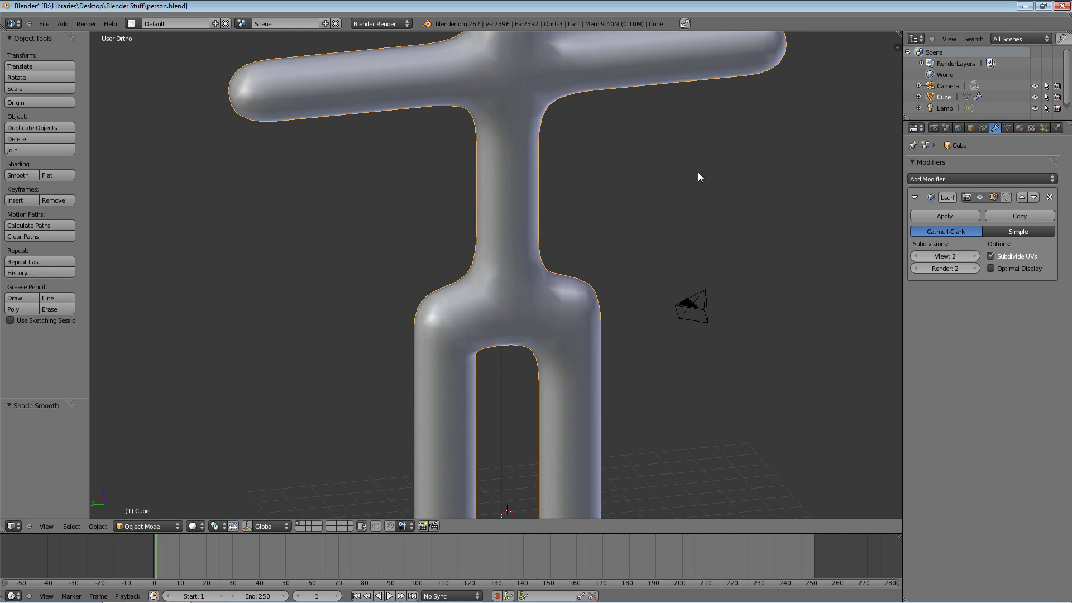
Compare Flat and Smooth shading from a side angle, leaving the figure Flat-shaded
{"action": "left_click", "coordinate": [54, 176]}
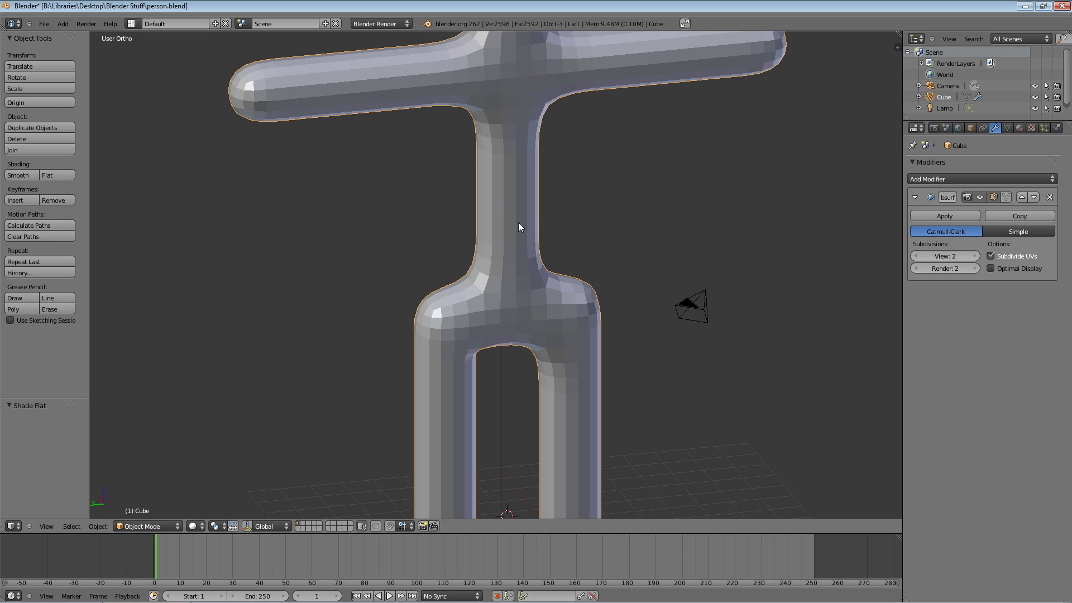
{"action": "left_click", "coordinate": [15, 176]}
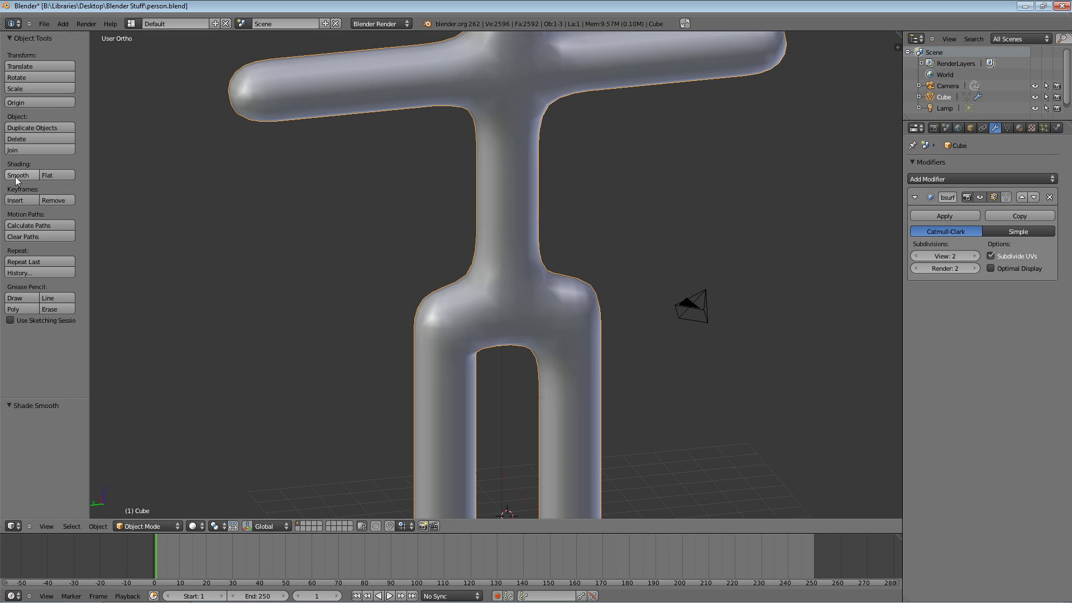
{"action": "middle_click_drag", "start_coordinate": [589, 294], "coordinate": [488, 276]}
{"action": "scroll", "coordinate": [300, 306], "scroll_direction": "down", "scroll_amount": 3}
{"action": "scroll", "coordinate": [488, 276], "scroll_direction": "down", "scroll_amount": 2}
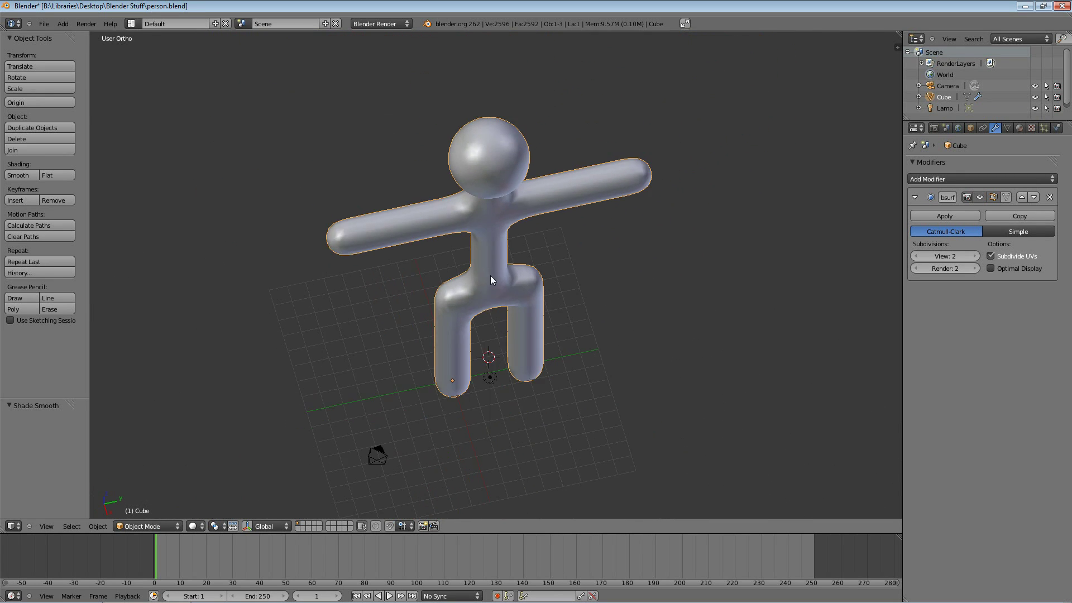
{"action": "scroll", "coordinate": [488, 276], "scroll_direction": "up", "scroll_amount": 3}
{"action": "middle_click_drag", "start_coordinate": [485, 236], "coordinate": [464, 229]}
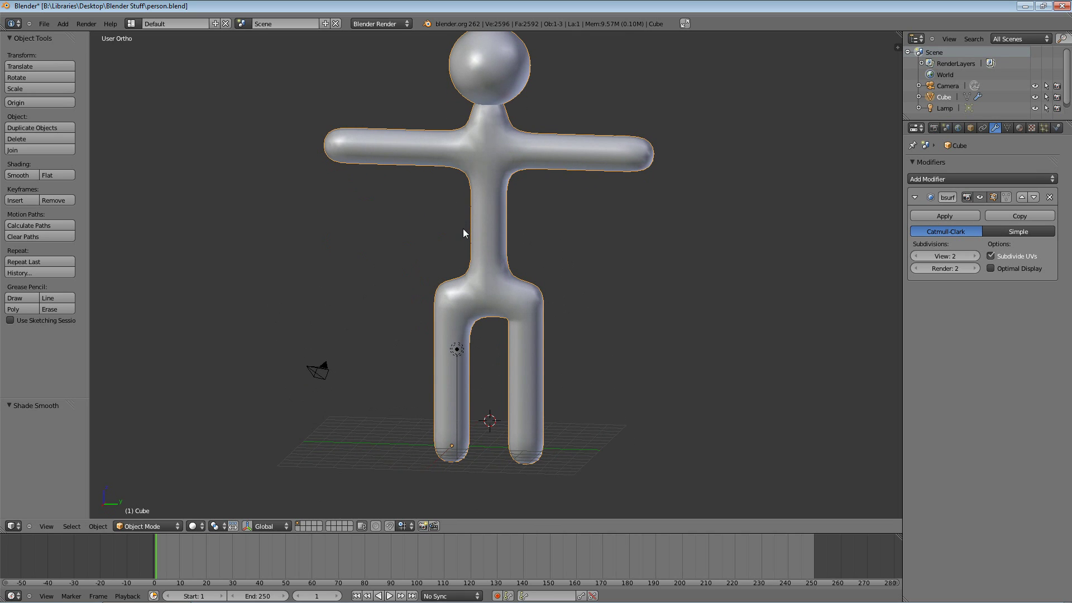
{"action": "left_click", "coordinate": [54, 175]}
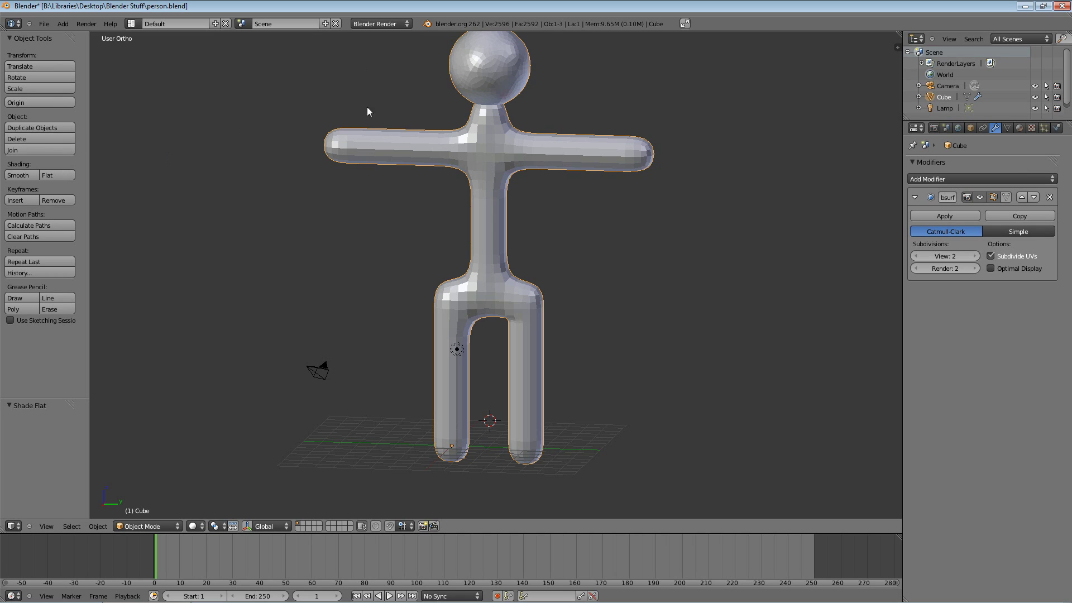
Raise view and render subdivisions to 3, shade the figure Smooth, and orbit to inspect it
{"action": "left_click", "coordinate": [974, 256]}
{"action": "left_click", "coordinate": [975, 269]}
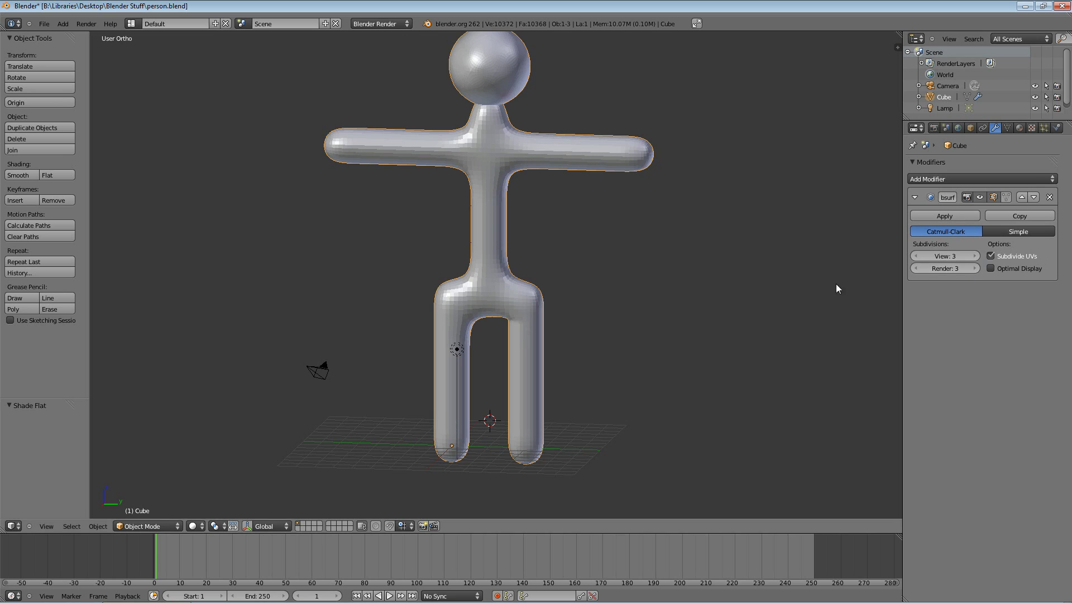
{"action": "left_click", "coordinate": [19, 177]}
{"action": "middle_click_drag", "start_coordinate": [270, 175], "coordinate": [408, 178]}
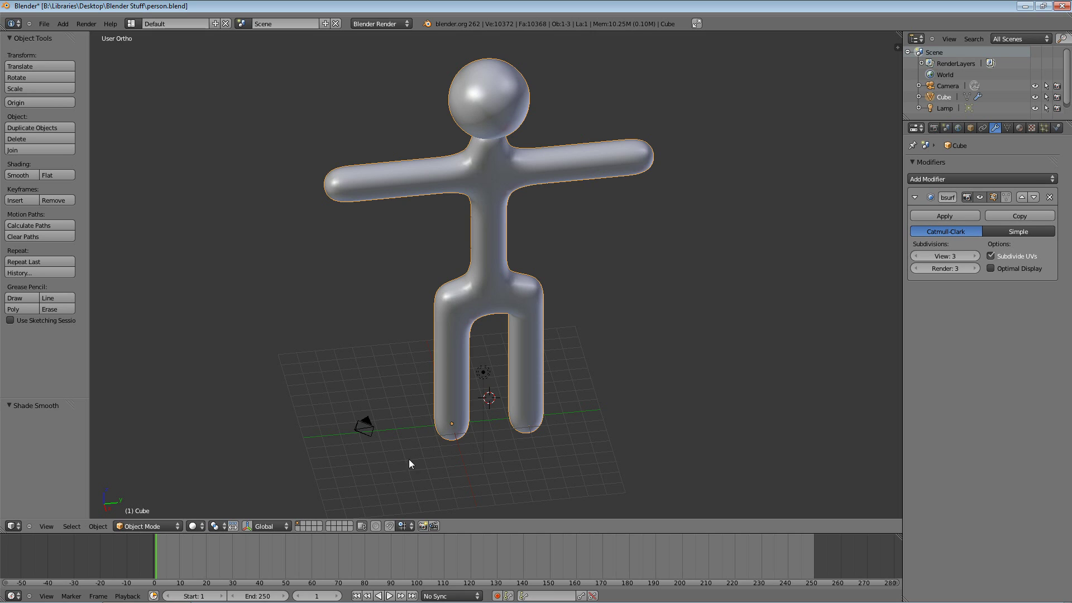
{"action": "middle_click_drag", "start_coordinate": [546, 404], "coordinate": [536, 439]}
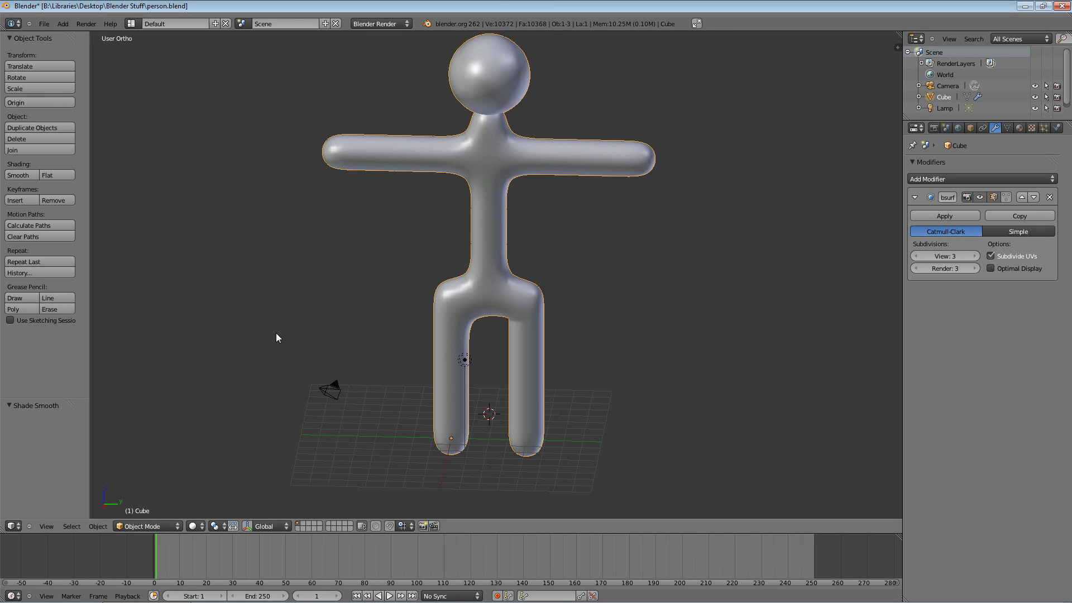
{"action": "mouse_move", "coordinate": [494, 601]}
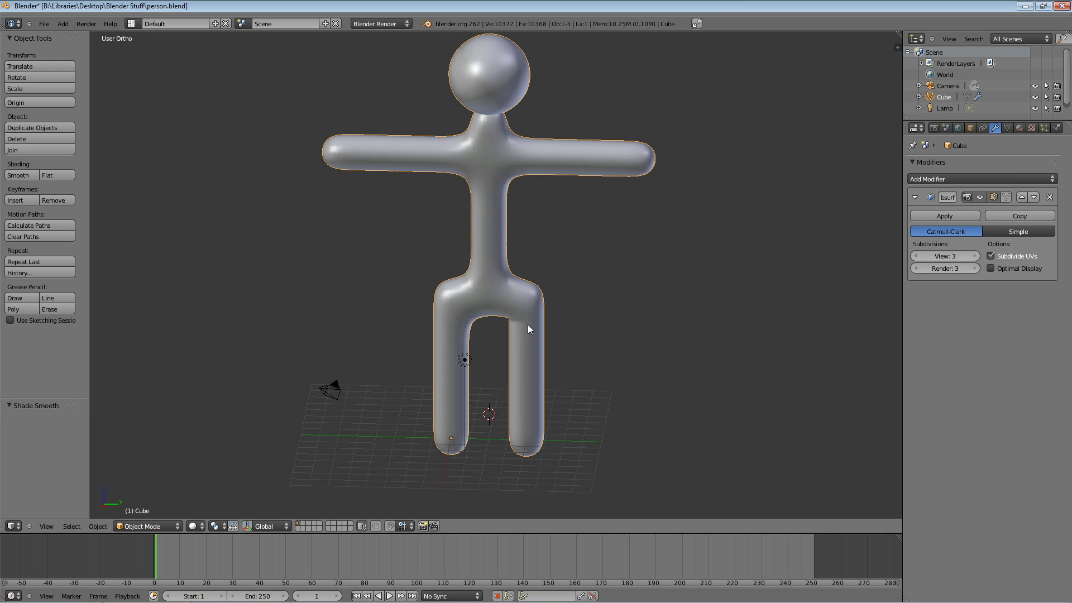